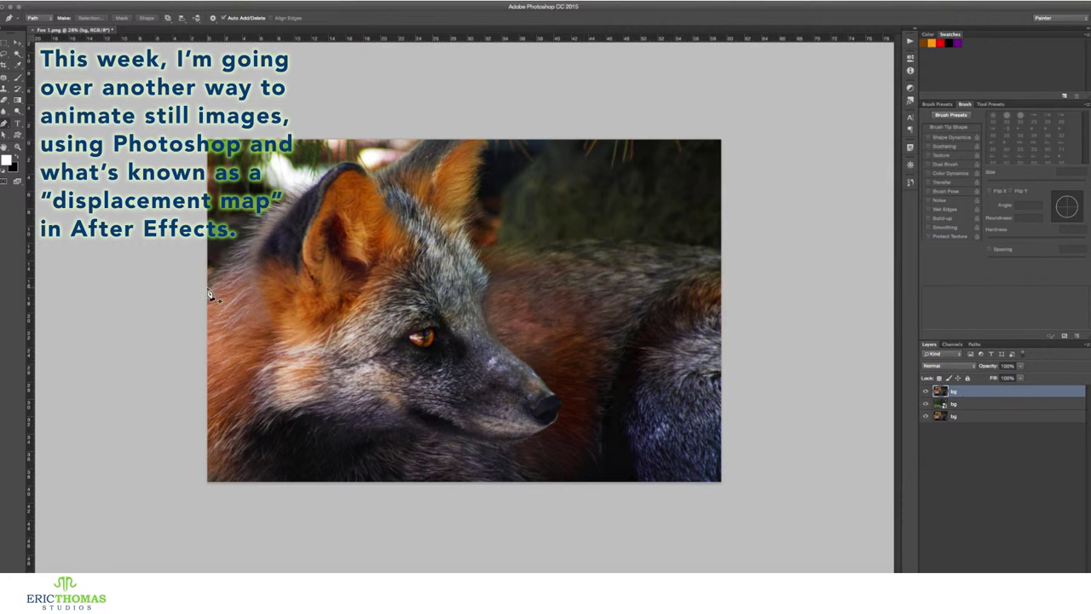
- Place the first Pen anchor at the fox's left edge in the fox photo
drag(227, 271, 261, 236)
- Extend the pen path around the fox's right side and bottom, closing it at the start
drag(722, 254, 821, 324)
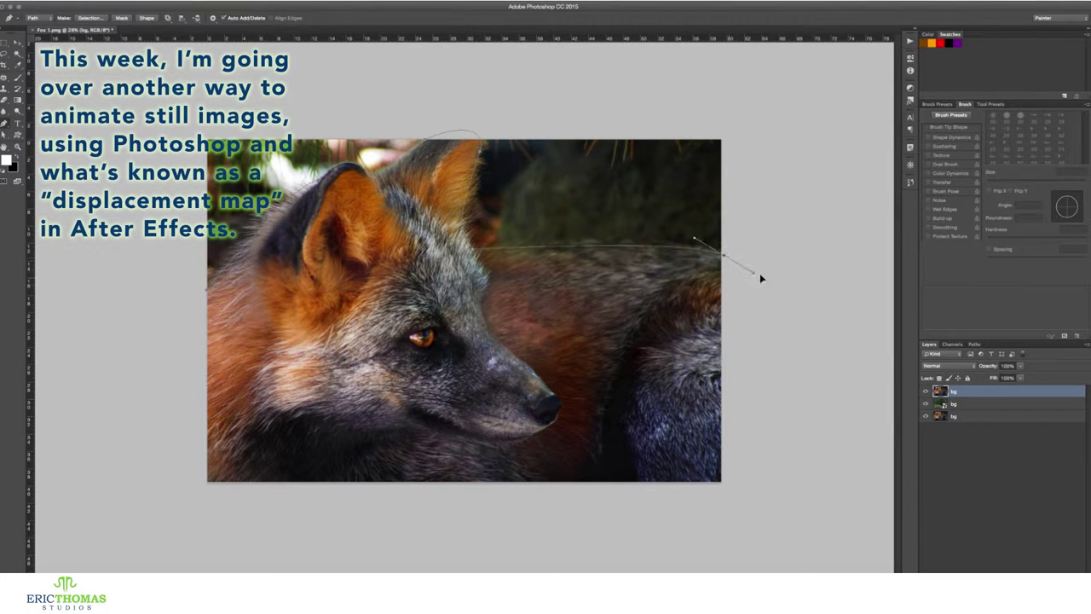
click(755, 506)
click(189, 493)
click(205, 290)
- Turn the path into a vector mask on the fox and feather it 15.8 px
right_click(274, 295)
click(281, 294)
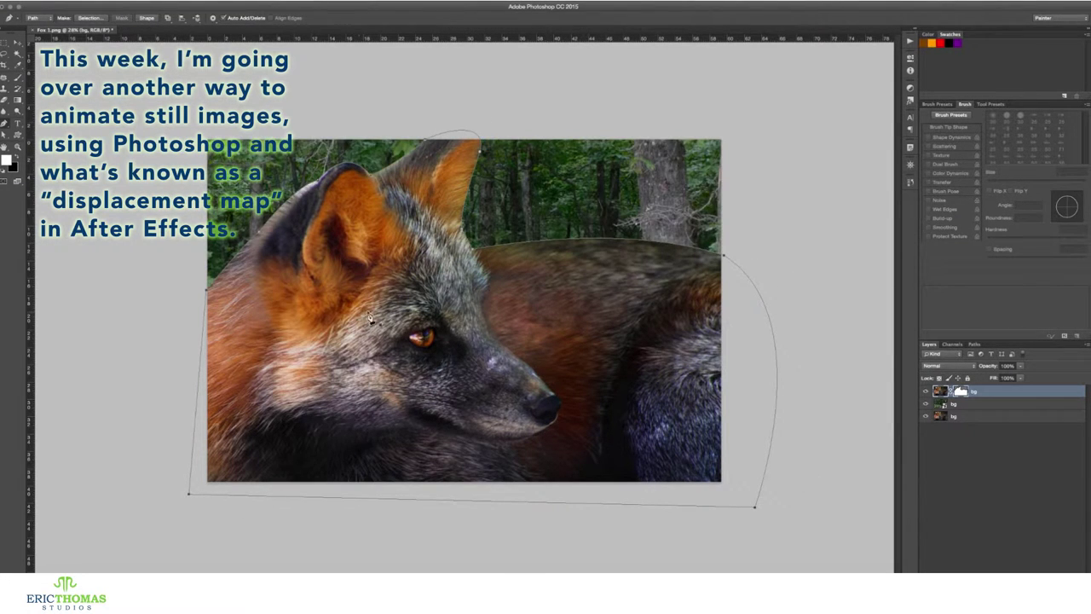
click(925, 404)
drag(801, 141, 837, 140)
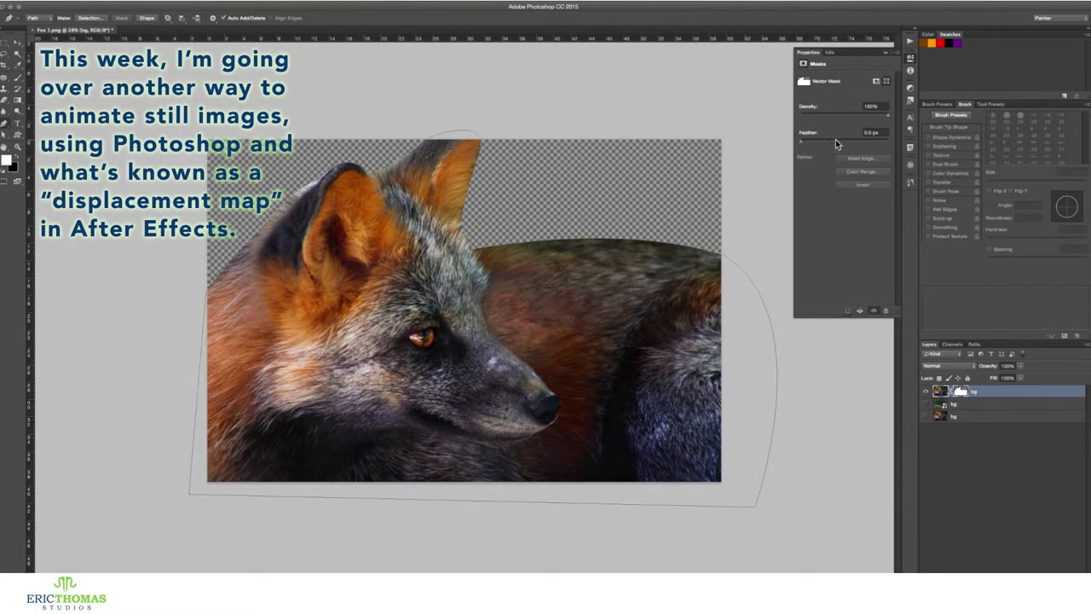
click(910, 57)
click(960, 393)
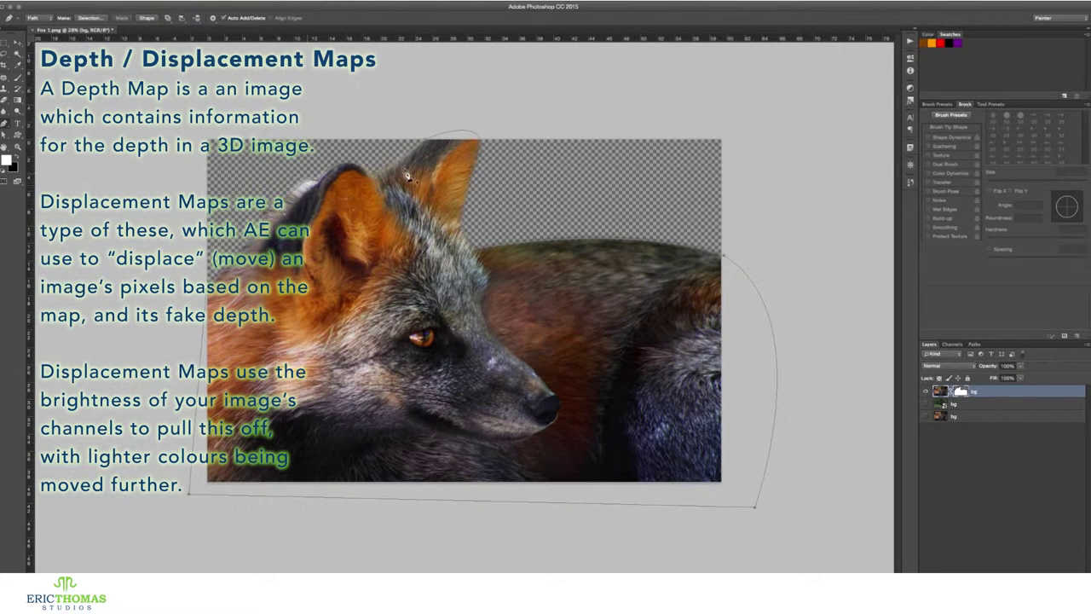
- Place the forest photo and enlarge it to cover the canvas
drag(960, 392, 951, 415)
key(ctrl+t)
mouse_move(699, 467)
mouse_down()
mouse_move(558, 293)
mouse_move(336, 380)
mouse_move(370, 366)
mouse_up()
key(Return)
- Soften the forest with Gaussian Blur and delete an old background layer
click(205, 0)
click(222, 17)
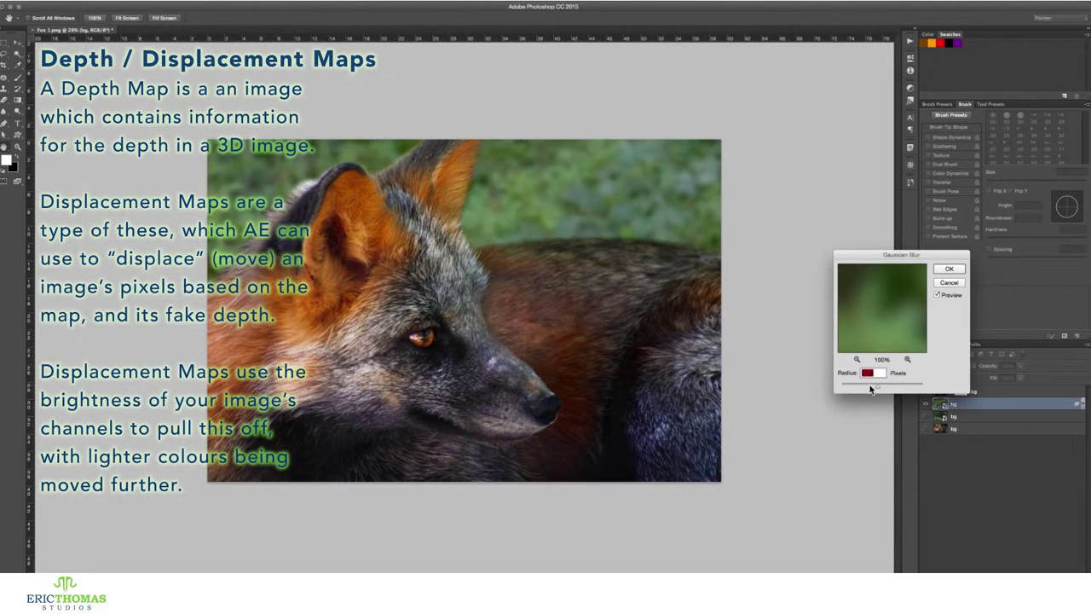
drag(874, 389, 880, 388)
click(941, 284)
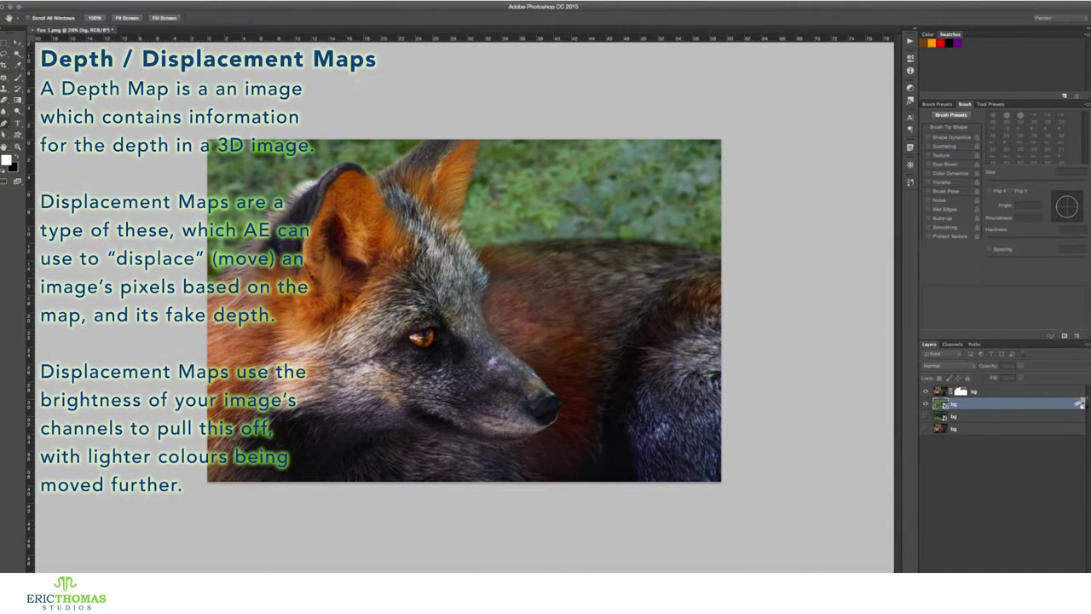
click(983, 417)
key(Delete)
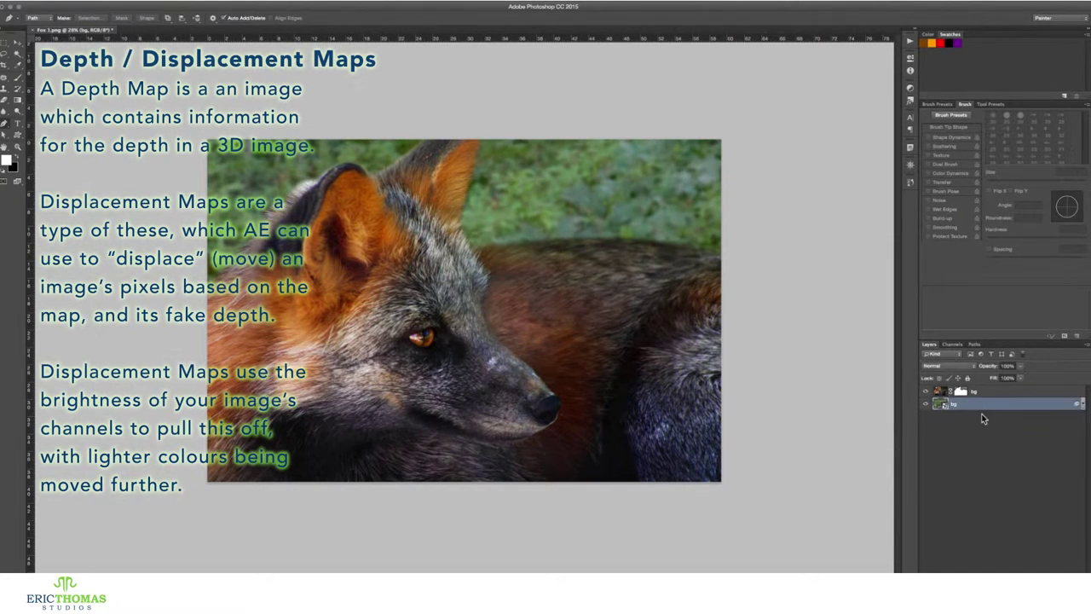
- Delete the last old background, add layers named white and black, and fill black
key(Delete)
key(ctrl+alt+z)
key(ctrl+alt+z)
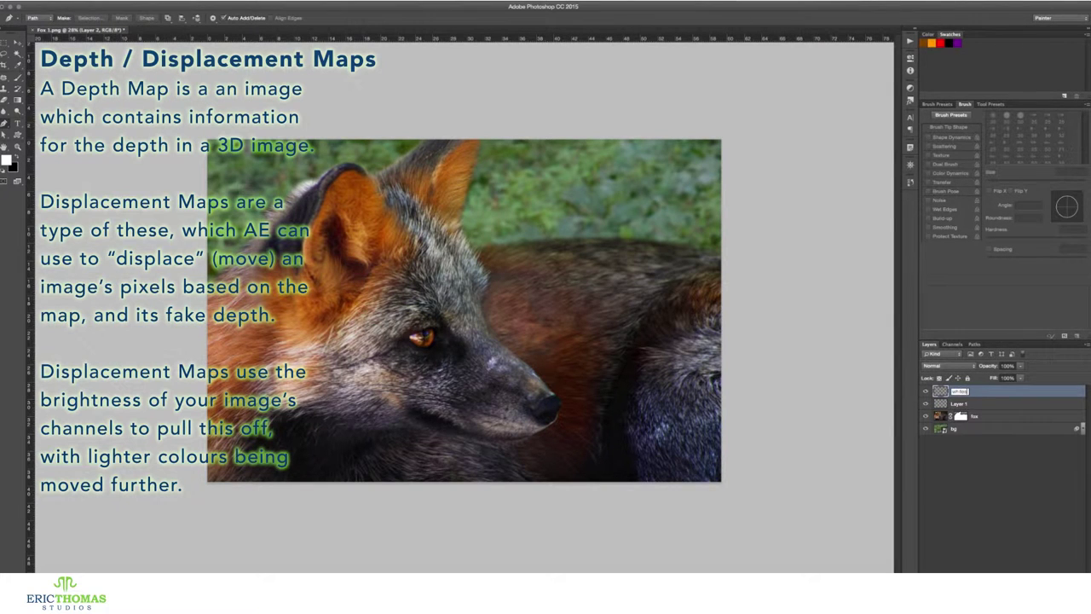
key(Tab)
text(black)
key(Return)
key(b)
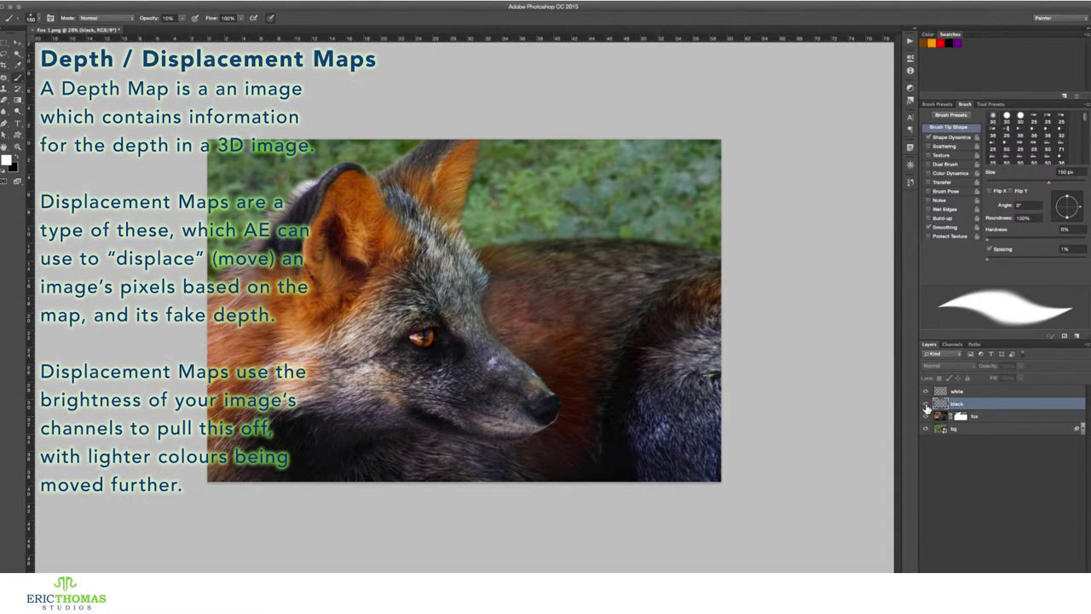
key(ctrl+BackSpace)
click(925, 403)
click(958, 392)
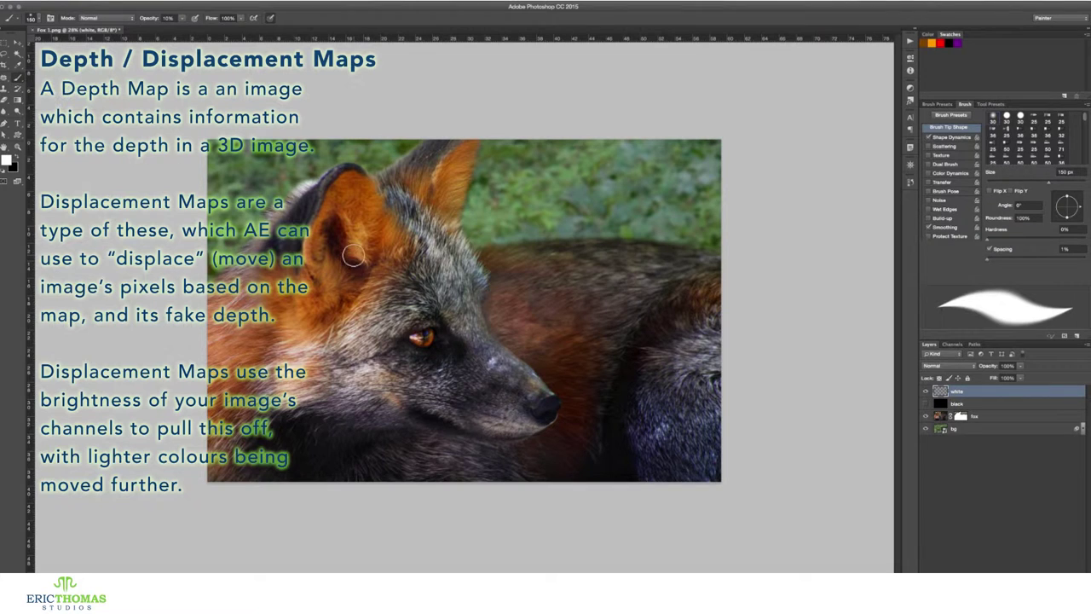
- Load the fox mask as a selection and fill it faintly with White
ctrl+click(961, 416)
key(shift+BackSpace)
click(550, 178)
click(537, 226)
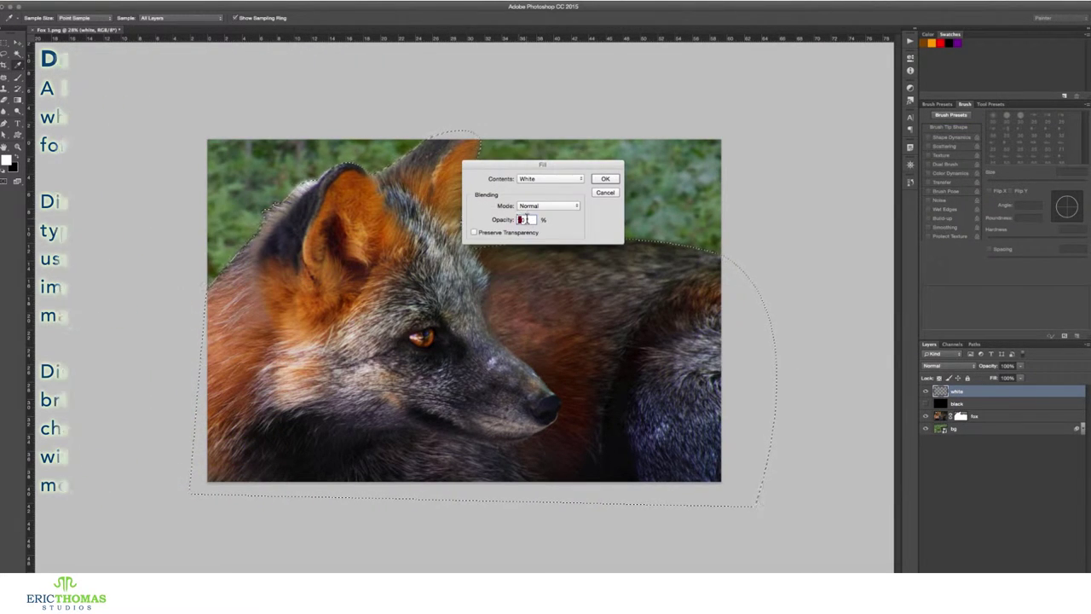
click(601, 179)
key(p)
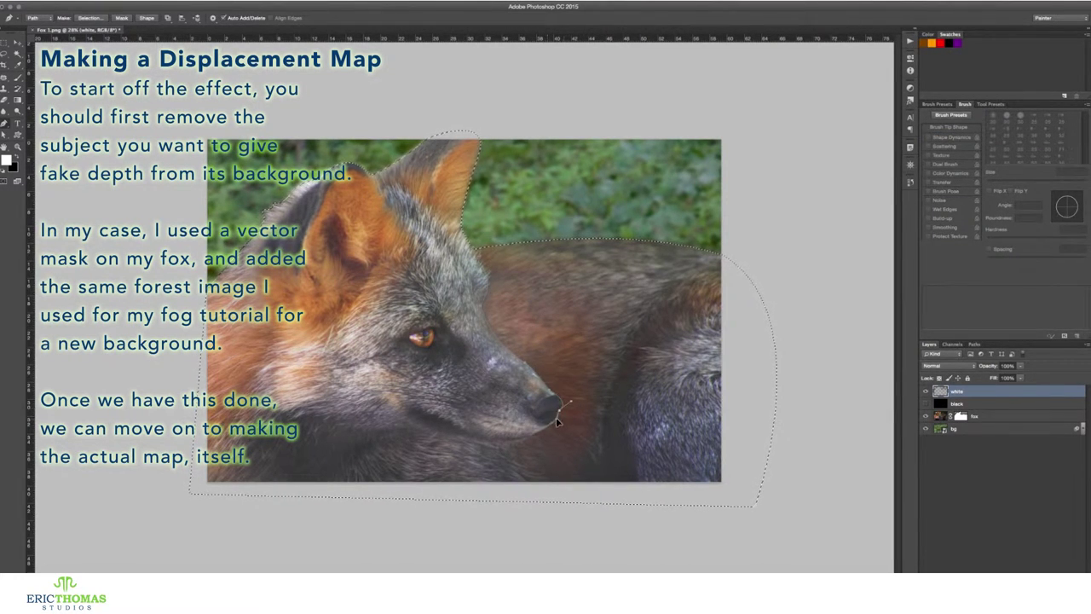
- Pen-trace the fox's body, make it a selection, and fill it with white
click(554, 423)
click(514, 443)
click(552, 483)
click(606, 483)
drag(629, 348, 650, 304)
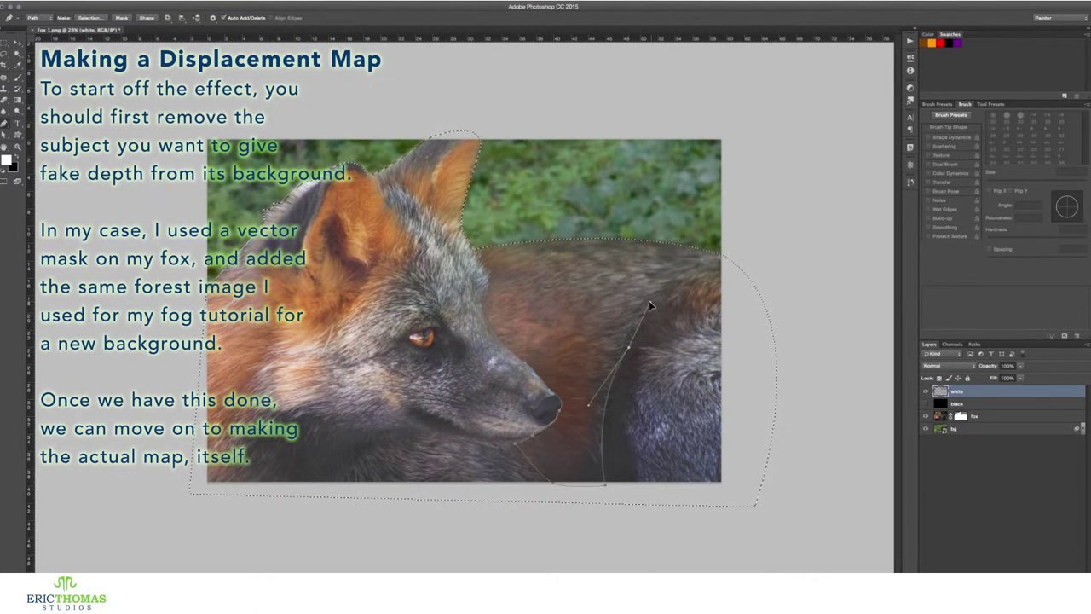
click(725, 254)
right_click(550, 223)
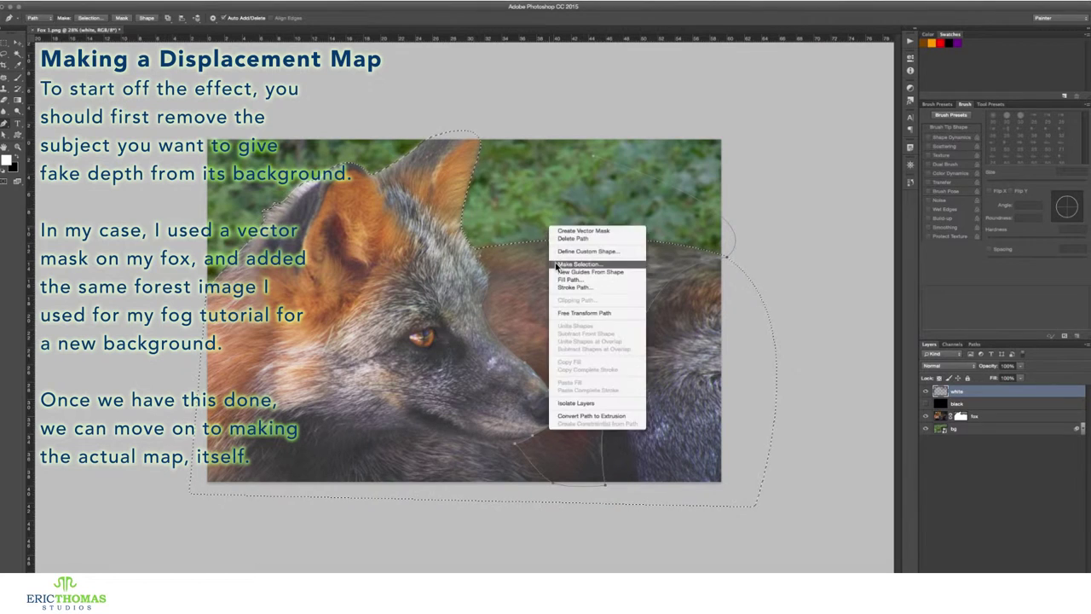
click(588, 265)
click(591, 173)
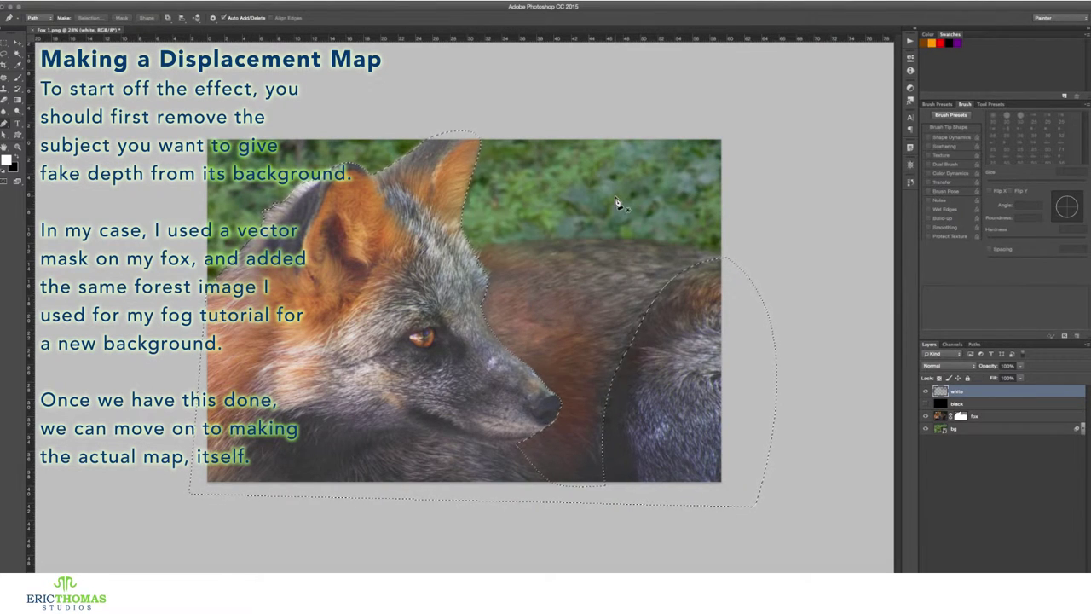
key(shift+F5)
key(Return)
- Cut the rear body from the selection with the Polygonal Lasso, then select the head
key(l)
click(604, 184)
click(566, 506)
click(767, 552)
double_click(881, 232)
key(p)
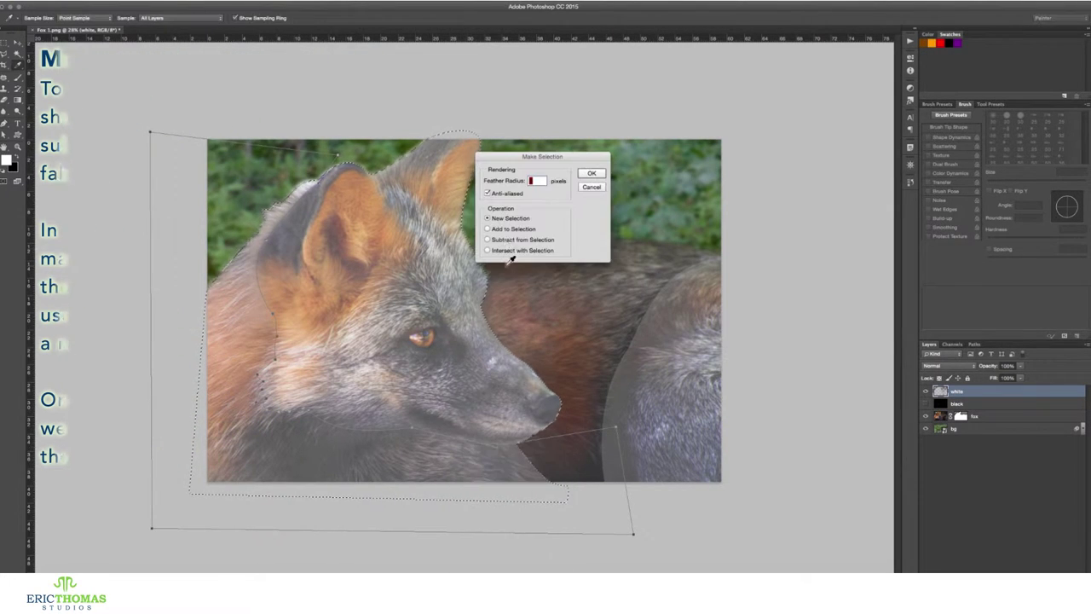
click(592, 173)
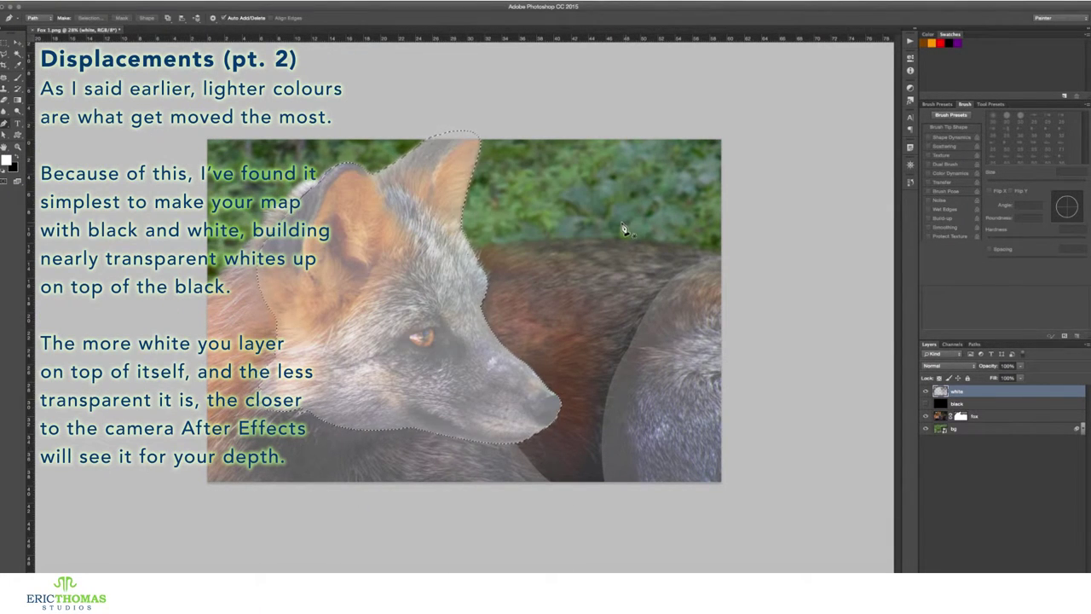
- Lasso along the fox's ear and apply another faint white fill
key(l)
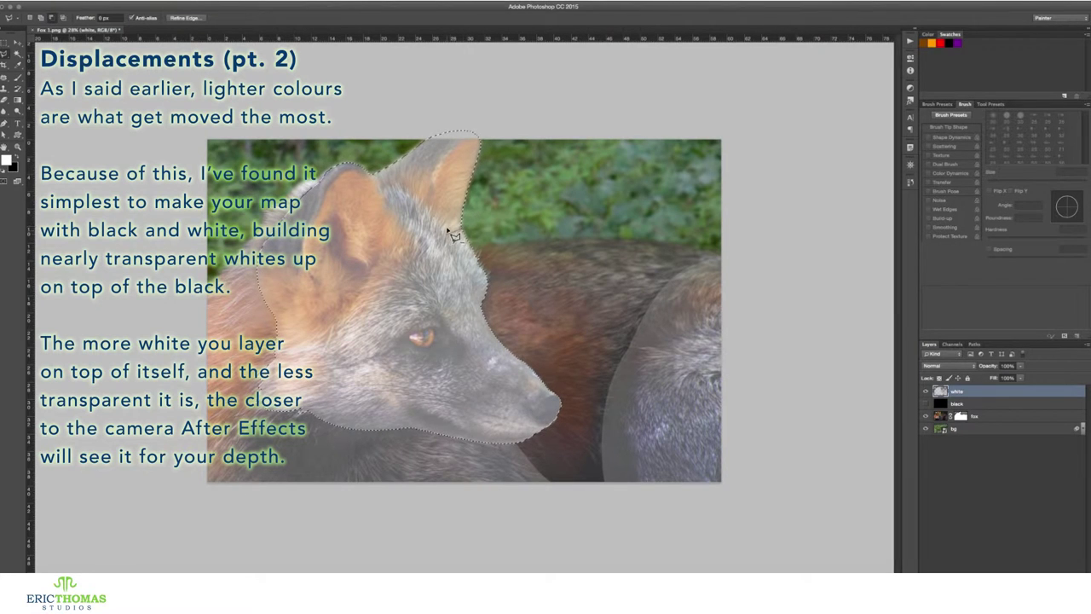
mouse_move(435, 224)
mouse_down()
mouse_move(407, 191)
mouse_move(648, 213)
mouse_up()
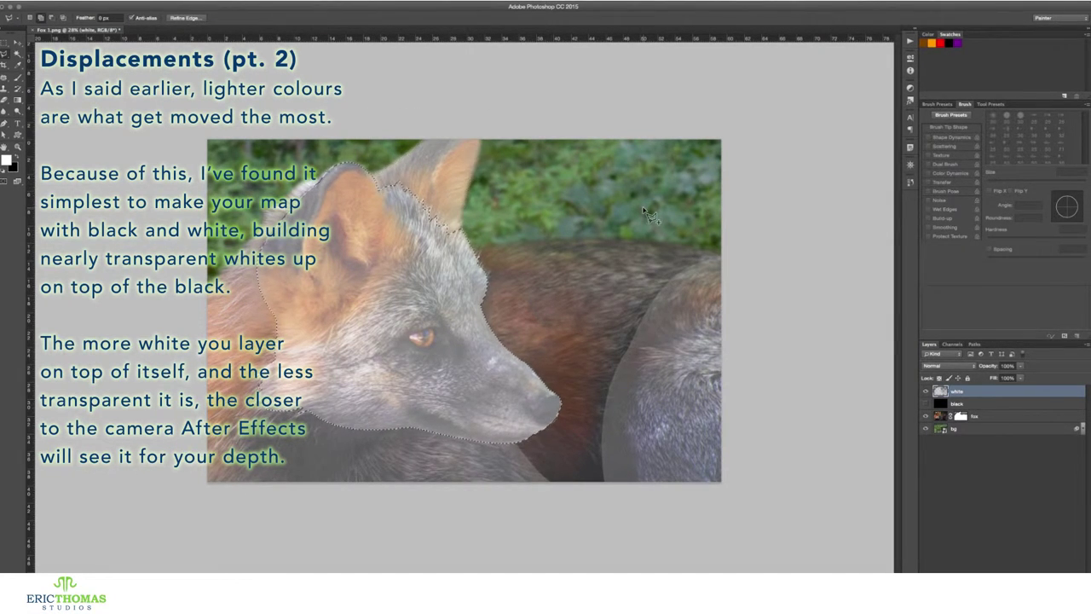
key(shift+BackSpace)
key(Return)
- Outline the fox's head around the ear and cheek and make it a selection
drag(406, 185, 397, 222)
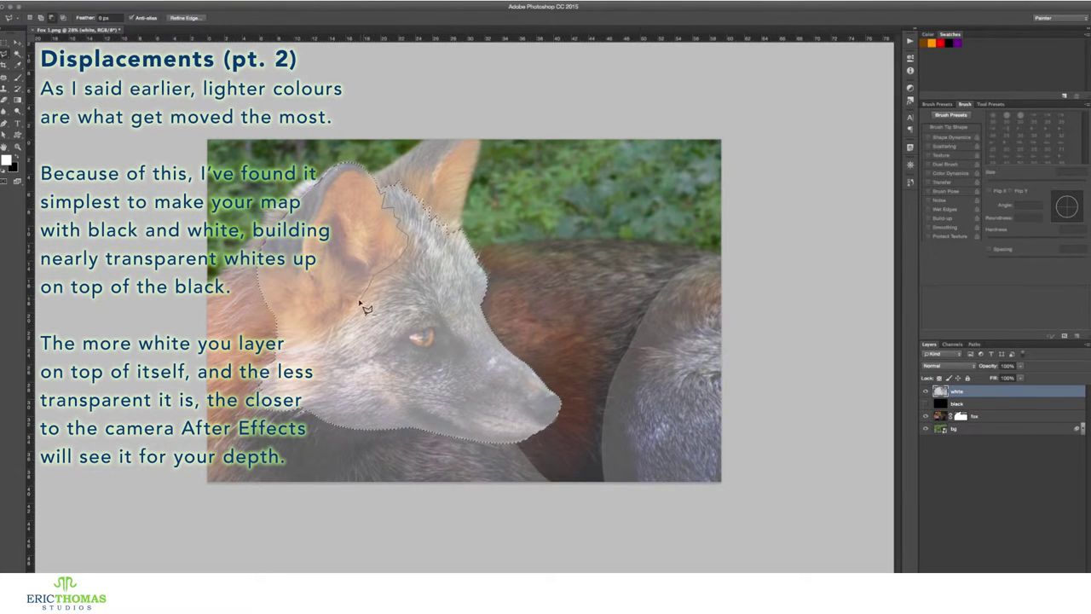
drag(407, 265, 394, 159)
key(b)
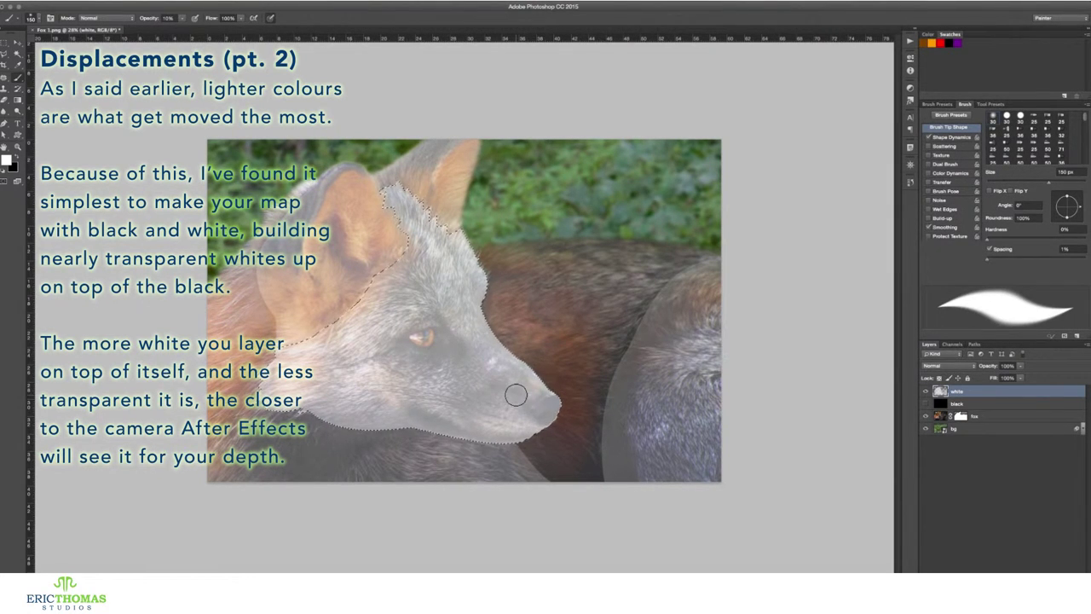
key(p)
right_click(426, 333)
click(463, 367)
key(Return)
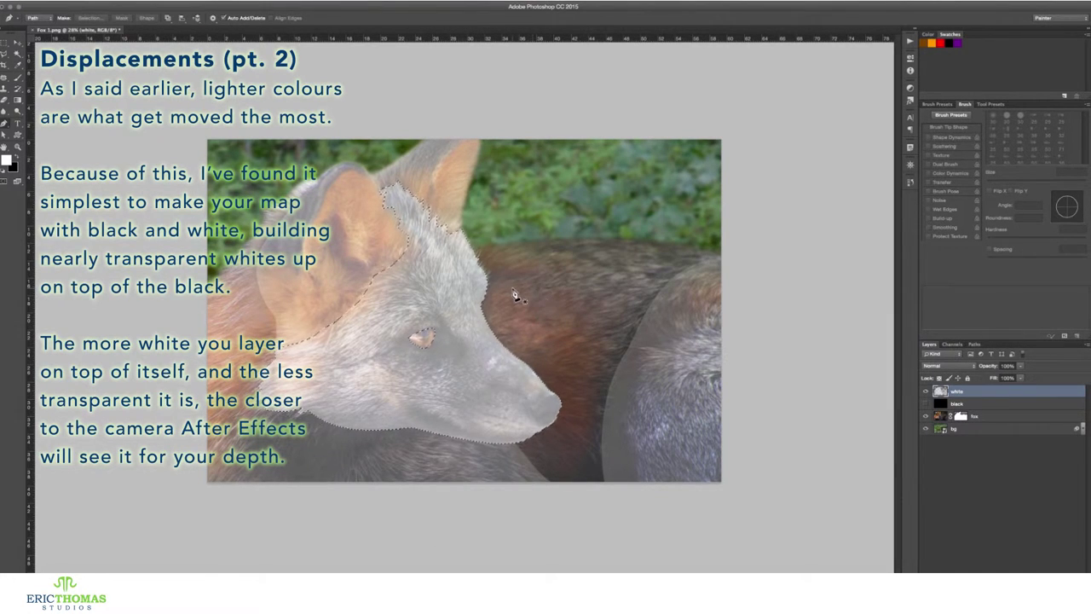
- Select the head-and-face area with a pen path, fill it white, and start outlining the snout
click(366, 260)
click(434, 294)
click(467, 294)
right_click(482, 307)
click(518, 342)
key(Return)
key(shift+F5)
key(Return)
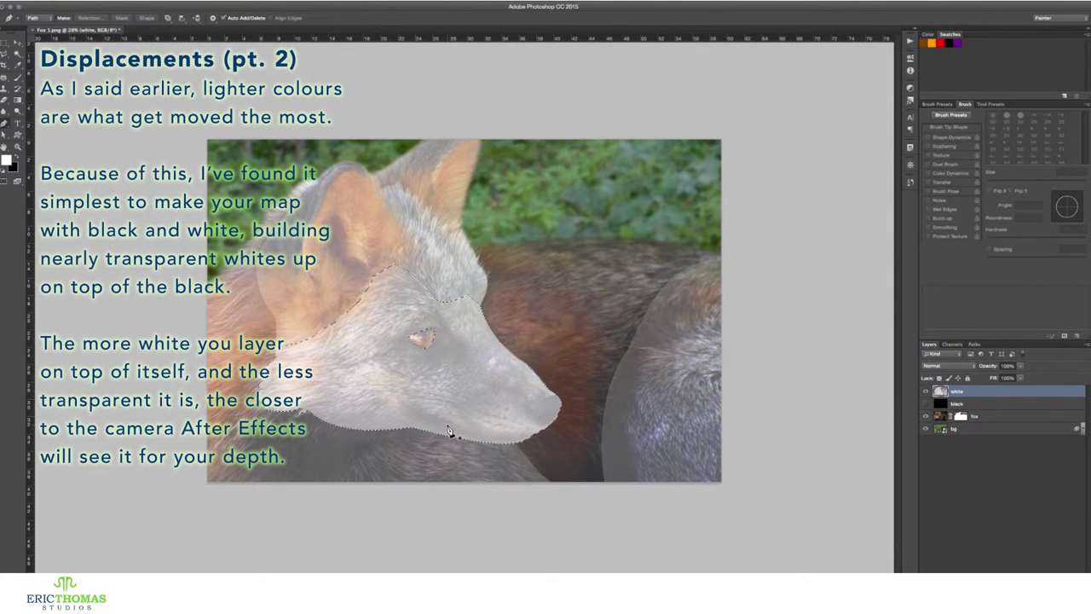
click(405, 403)
click(463, 423)
click(503, 375)
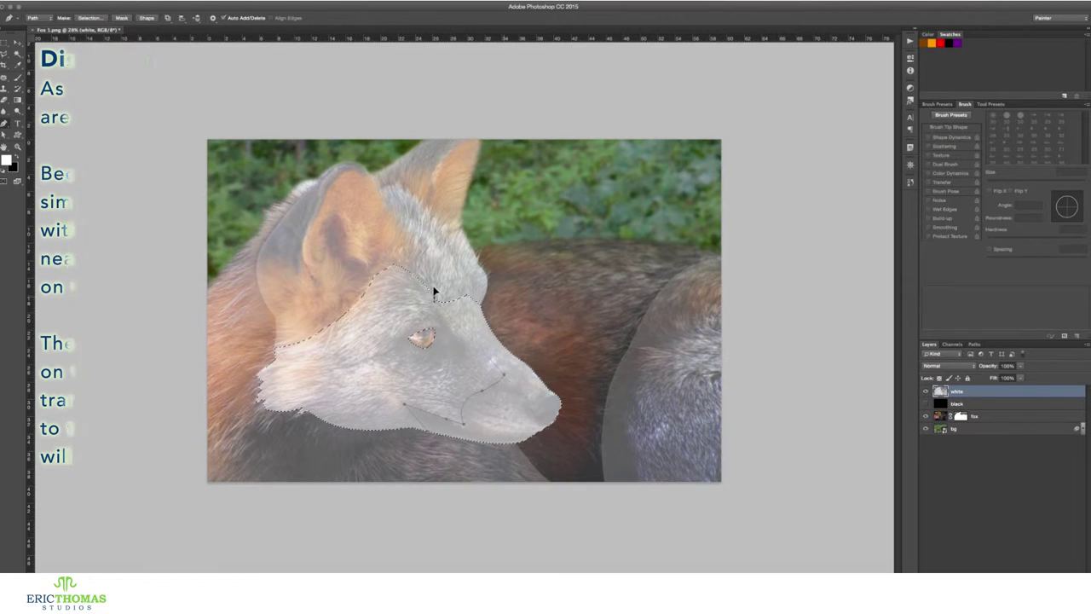
- Path from the ear to the lower face so only the snout stays selected
click(347, 226)
click(331, 457)
right_click(362, 385)
click(389, 416)
key(Return)
- Subtract further pen paths inside the snout until just the nose remains selected
click(554, 402)
click(534, 424)
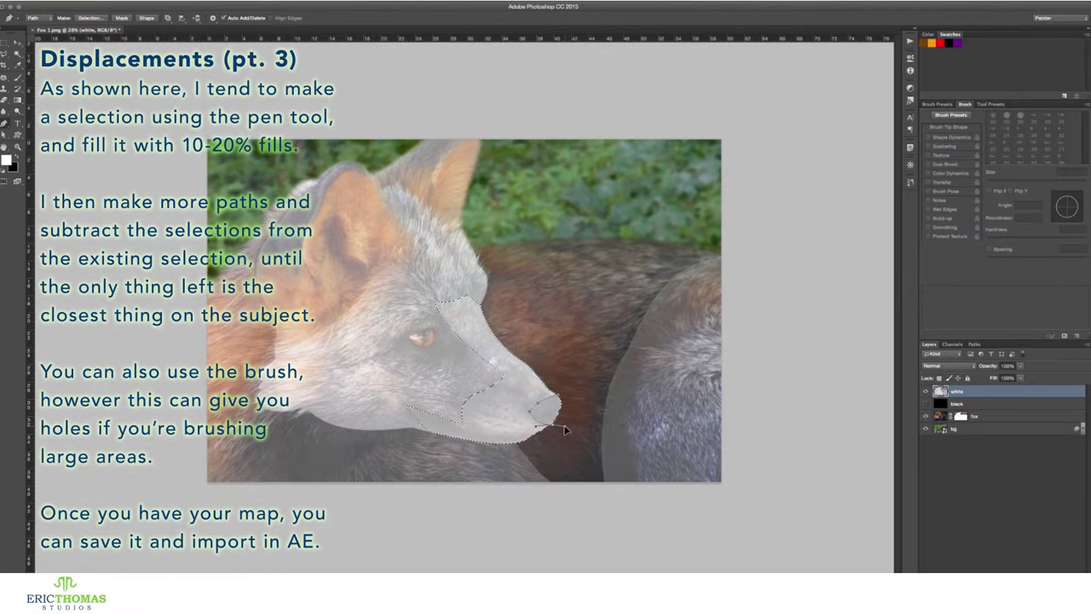
click(461, 388)
click(502, 373)
right_click(477, 407)
click(515, 450)
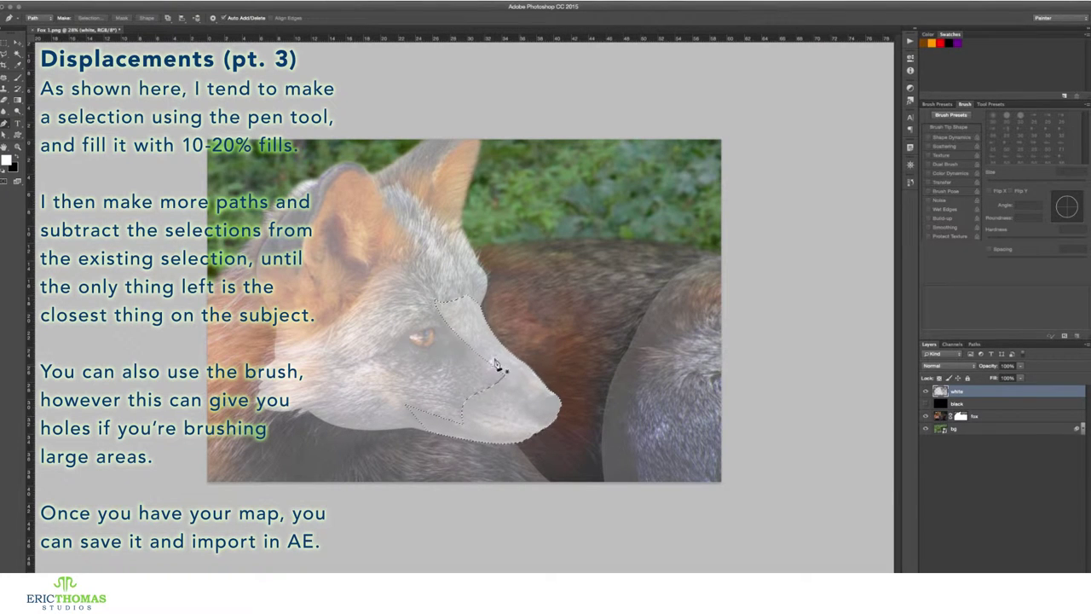
click(559, 418)
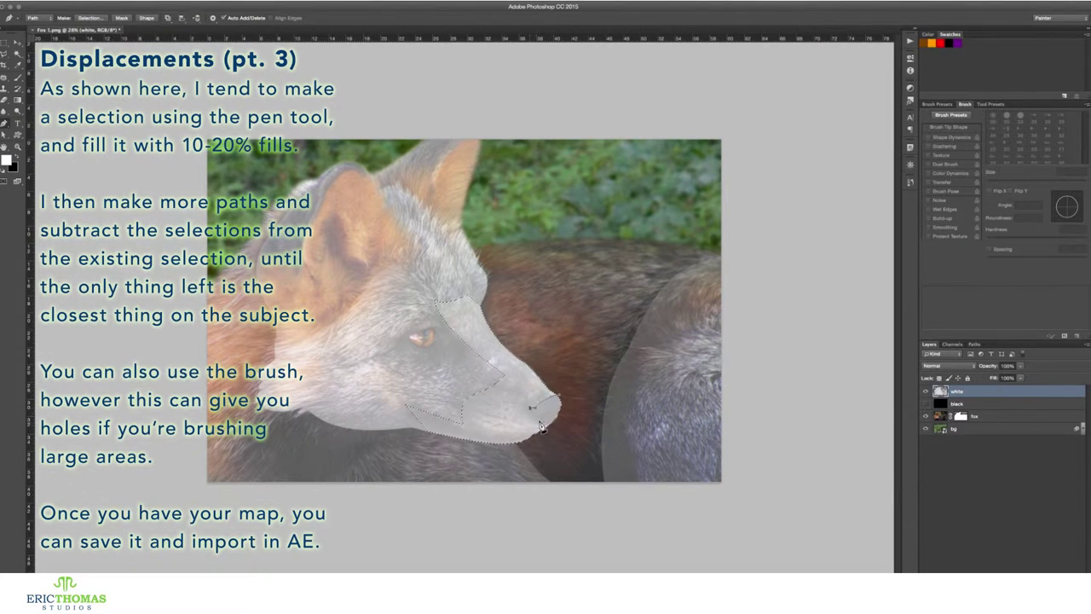
right_click(558, 393)
click(602, 181)
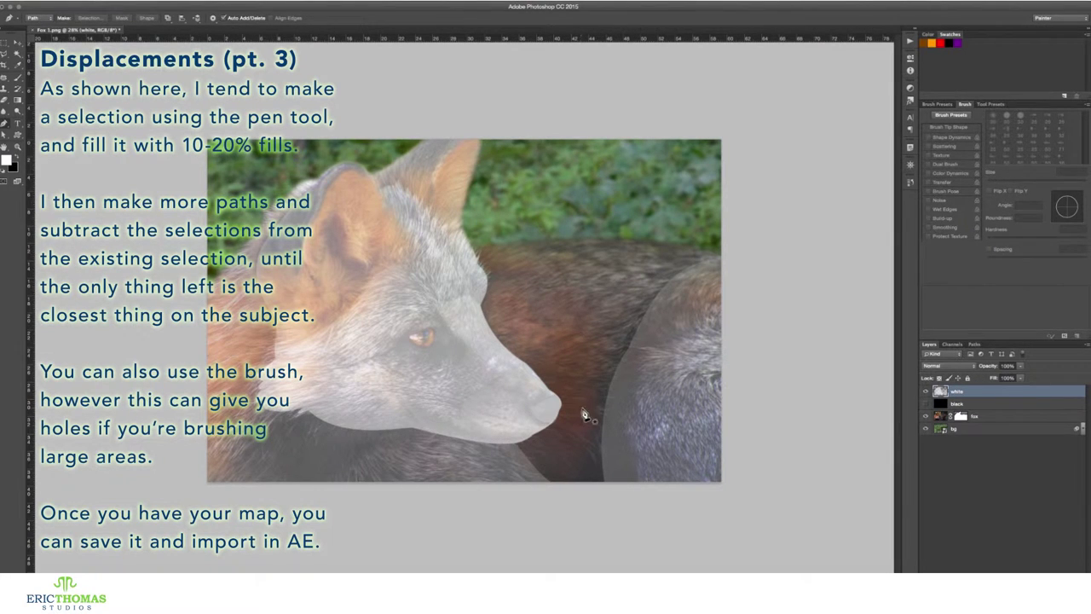
- Show the black layer and rename the grey map layer 'displacement'
key(b)
click(925, 403)
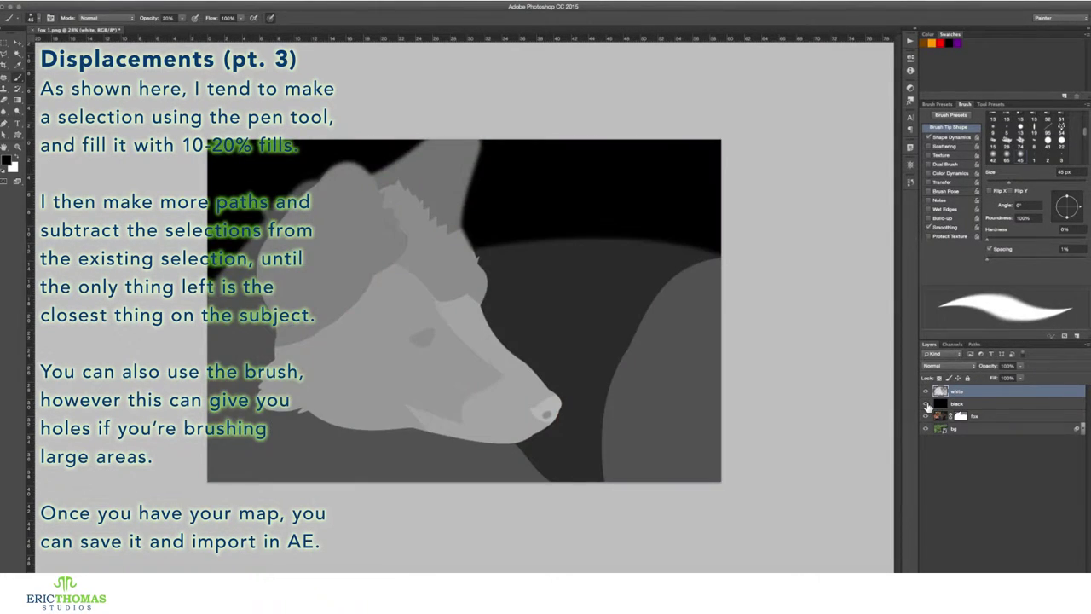
drag(946, 403, 944, 381)
double_click(956, 390)
text(displacement)
key(Return)
- Blur the displacement map with Gaussian Blur, close white.psd, and save as fox.psd
right_click(954, 393)
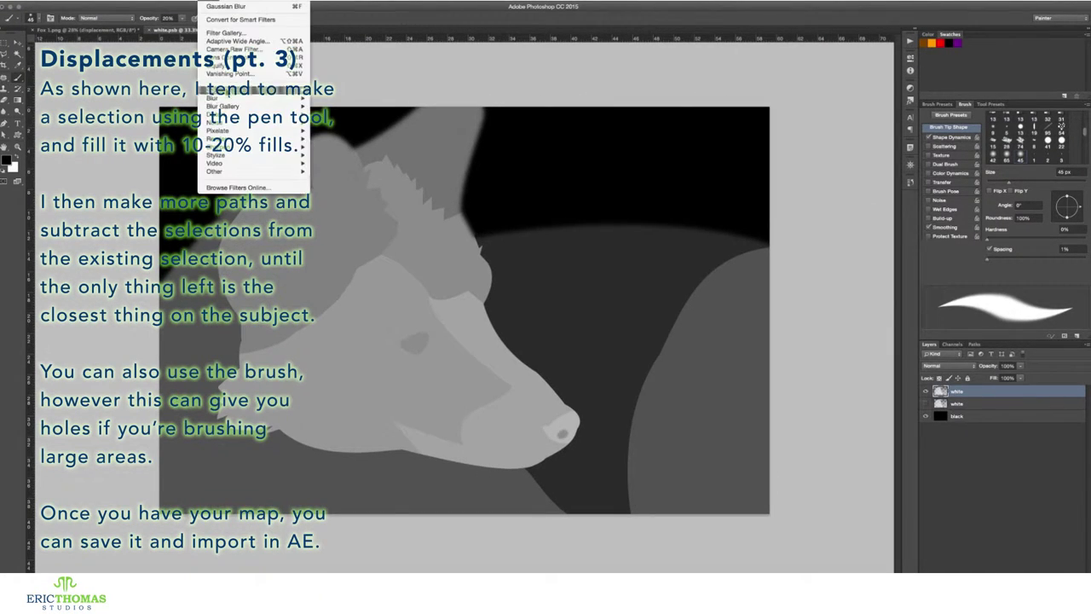
click(226, 6)
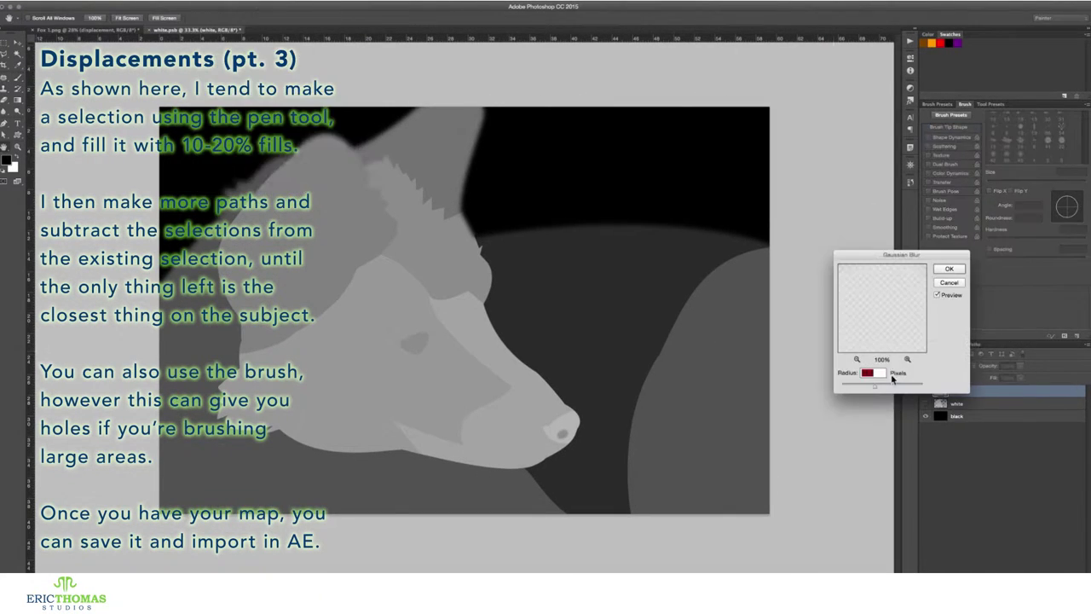
click(955, 272)
click(150, 31)
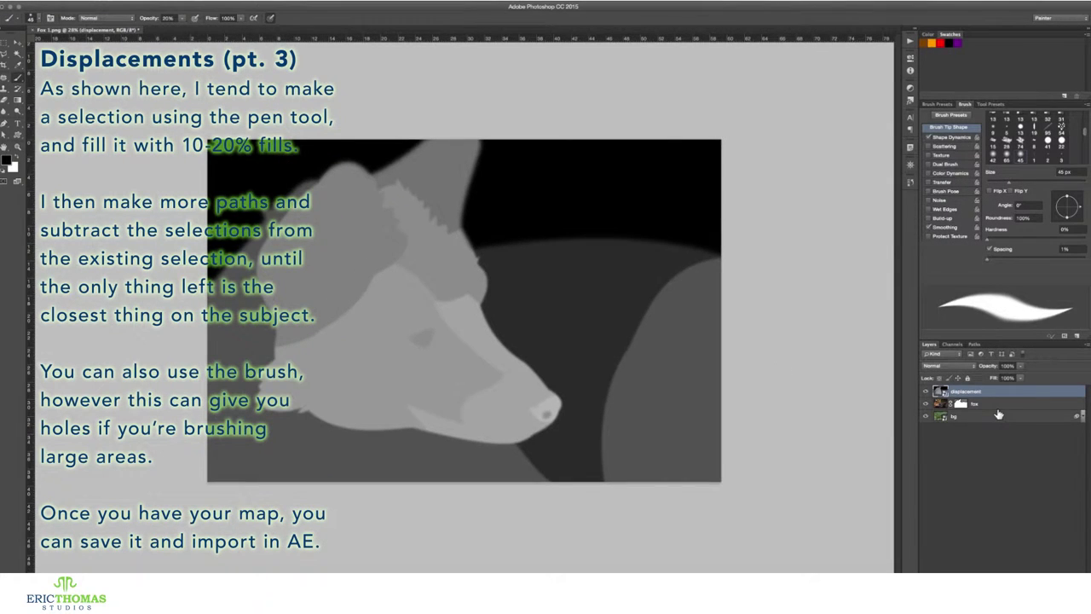
key(ctrl+shift+s)
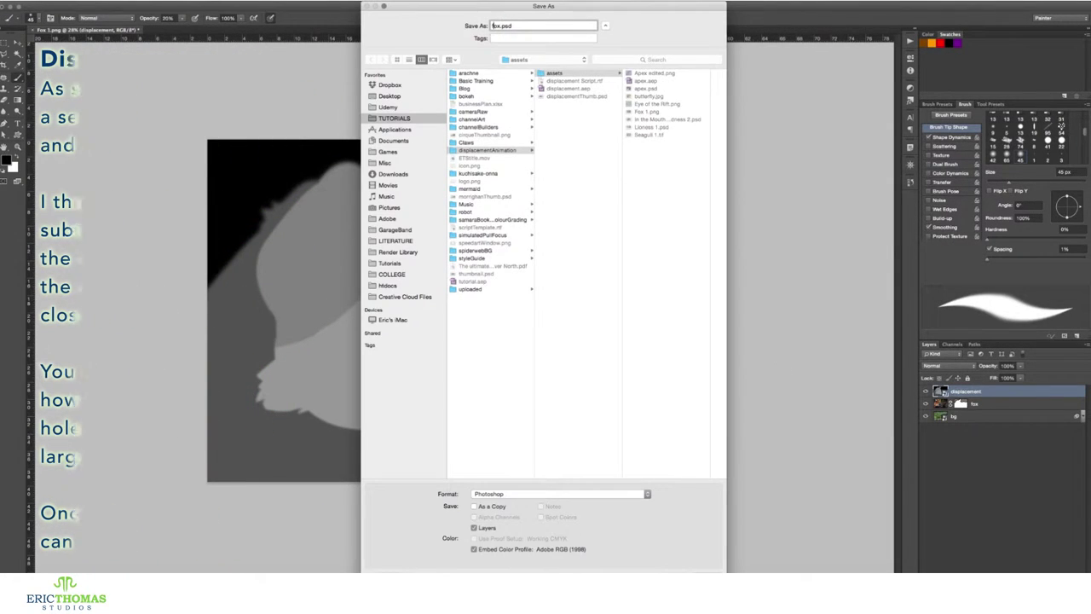
key(Return)
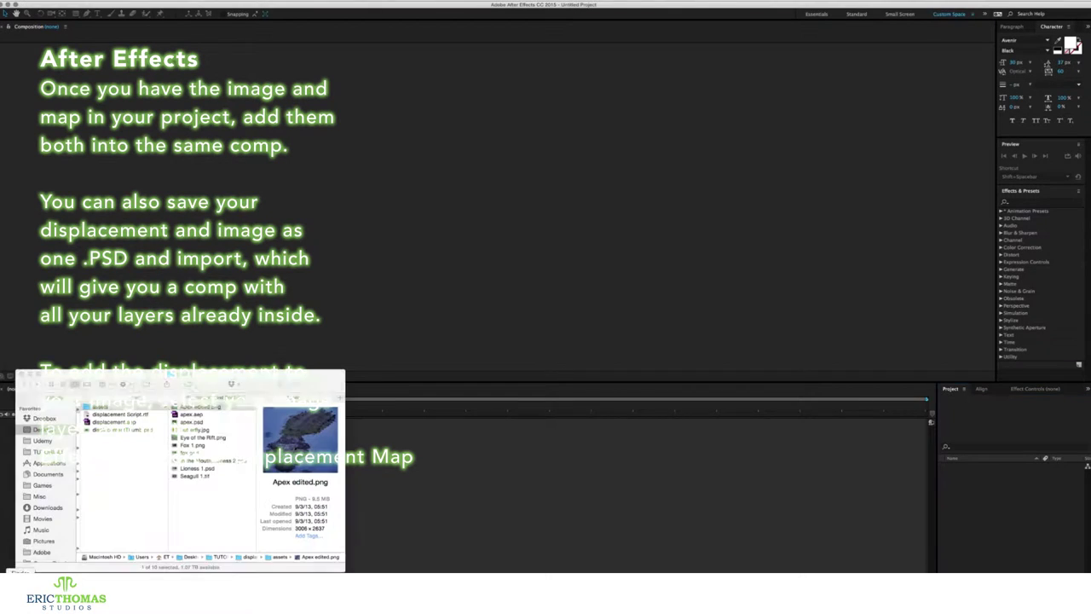
- Import fox.psd into the Project panel as a Composition and open the fox comp
drag(192, 452, 981, 433)
click(134, 156)
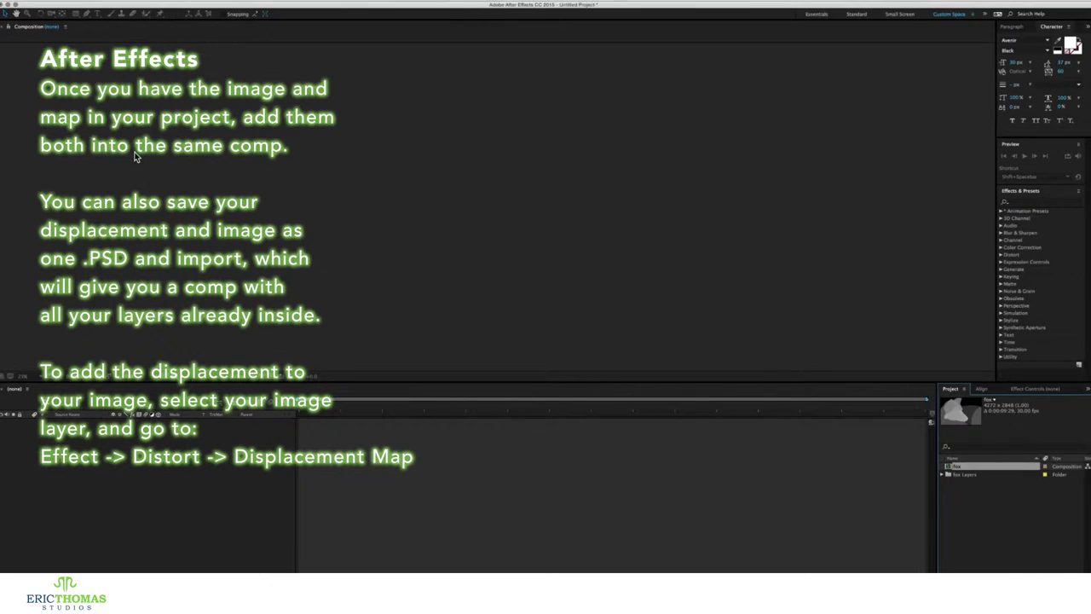
double_click(963, 467)
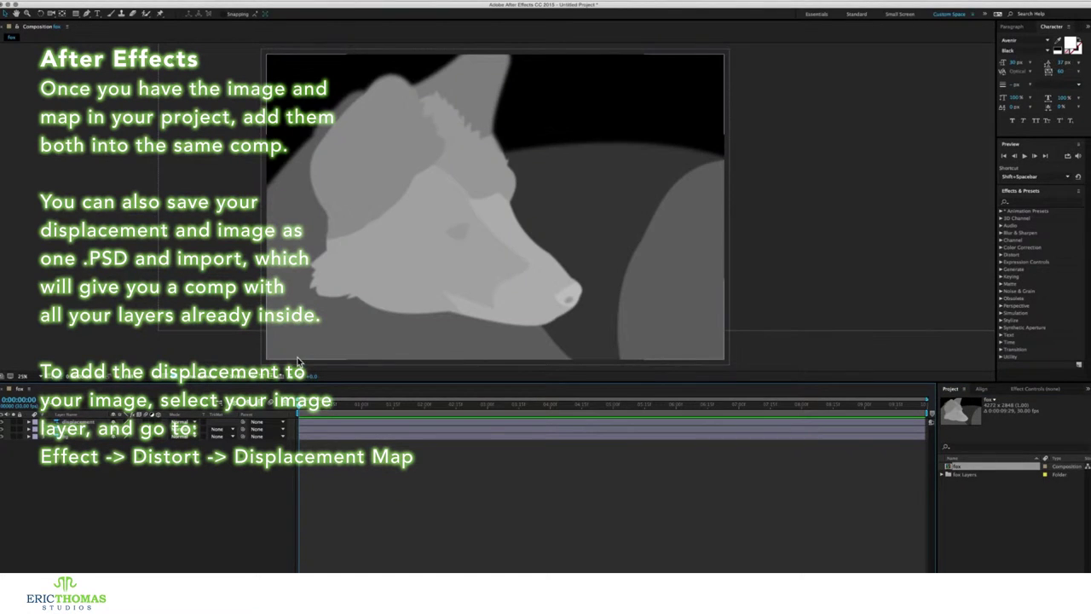
click(52, 433)
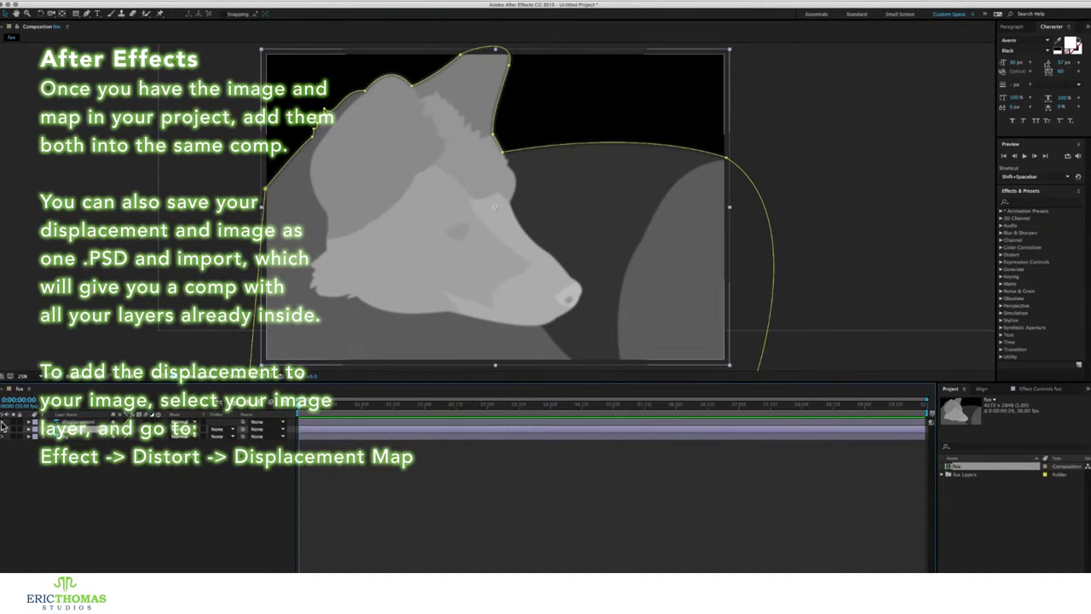
- Hide the displacement layer, apply Displacement Map to the fox, and set both channels to Luminance
click(6, 422)
click(1002, 255)
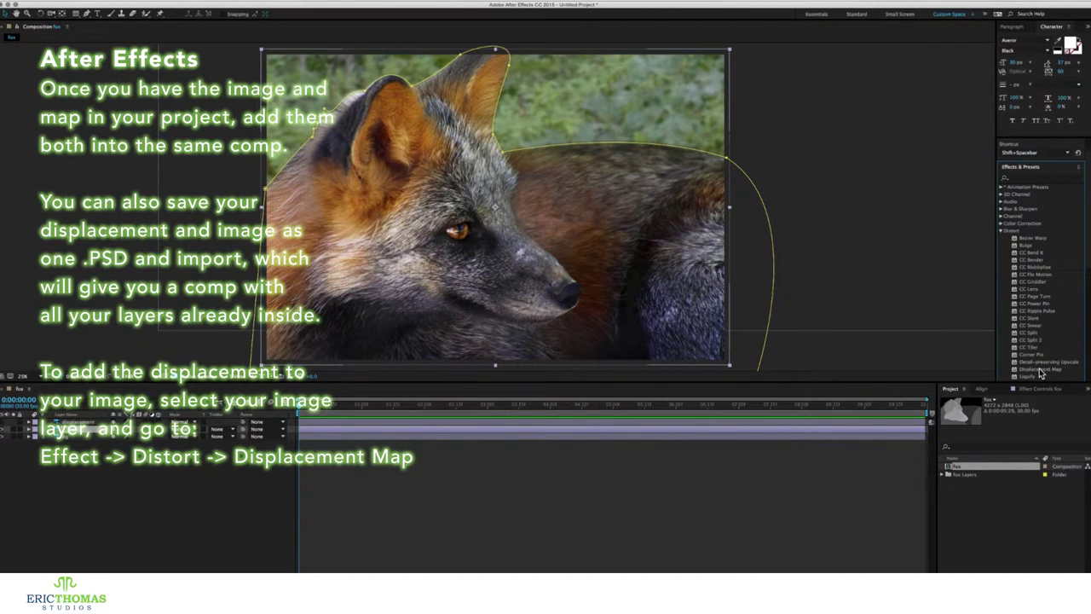
double_click(1040, 372)
click(1031, 435)
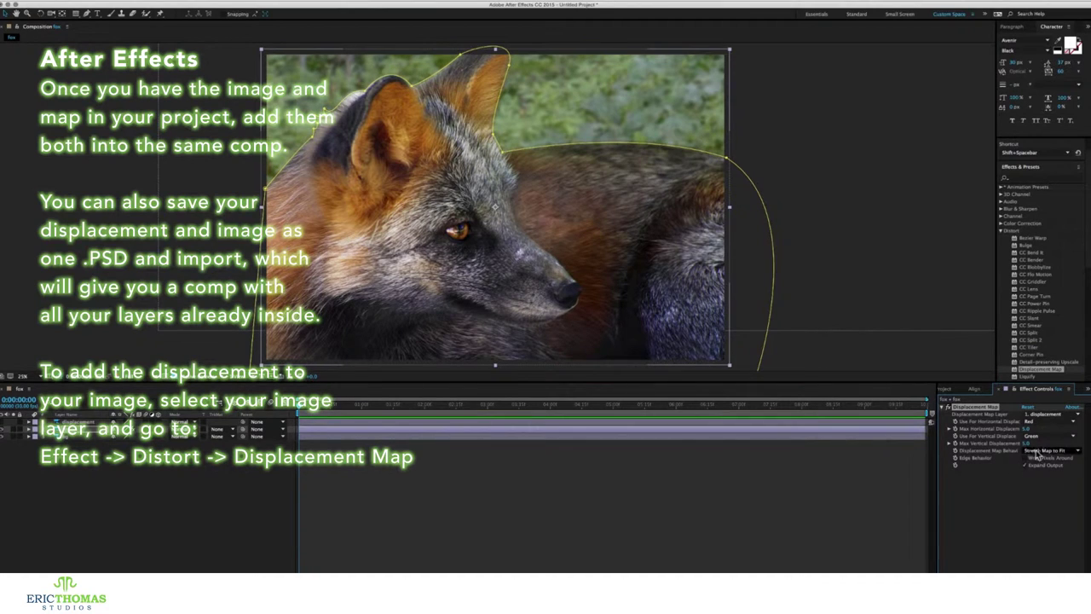
click(1036, 436)
click(1040, 477)
click(1035, 421)
click(1039, 461)
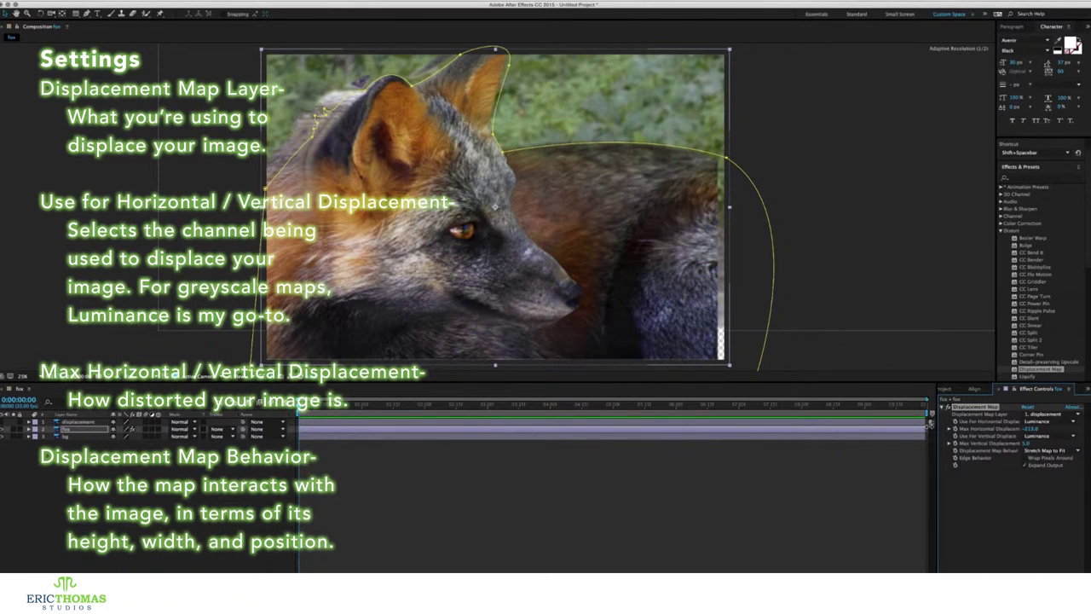
- Set Max Horizontal Displacement to -65.0, enable Expand Output, and jump to the comp's last frame
drag(930, 423, 965, 428)
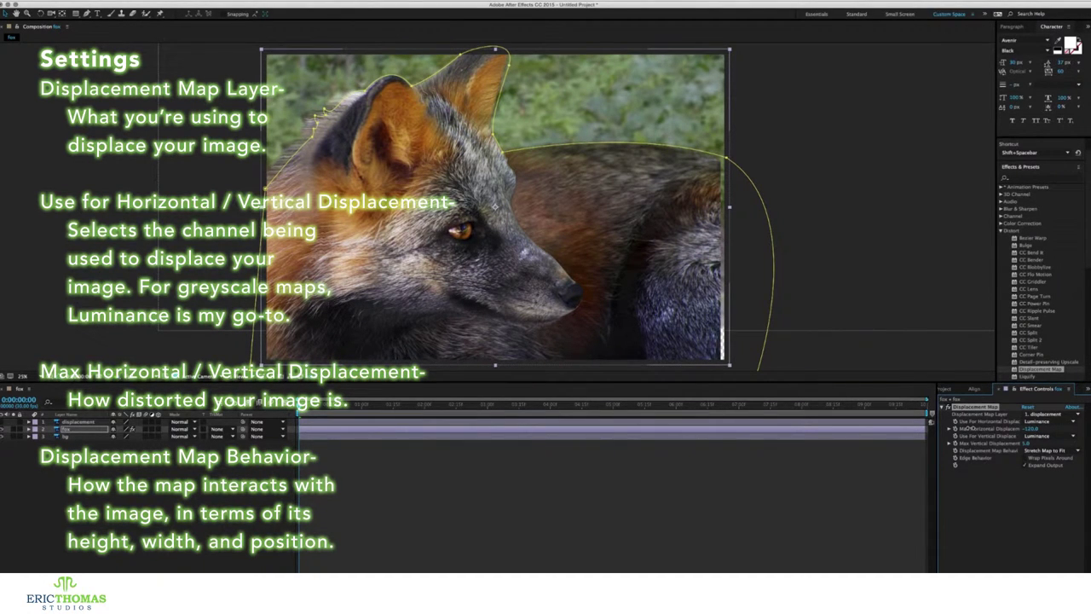
drag(1032, 428, 1034, 428)
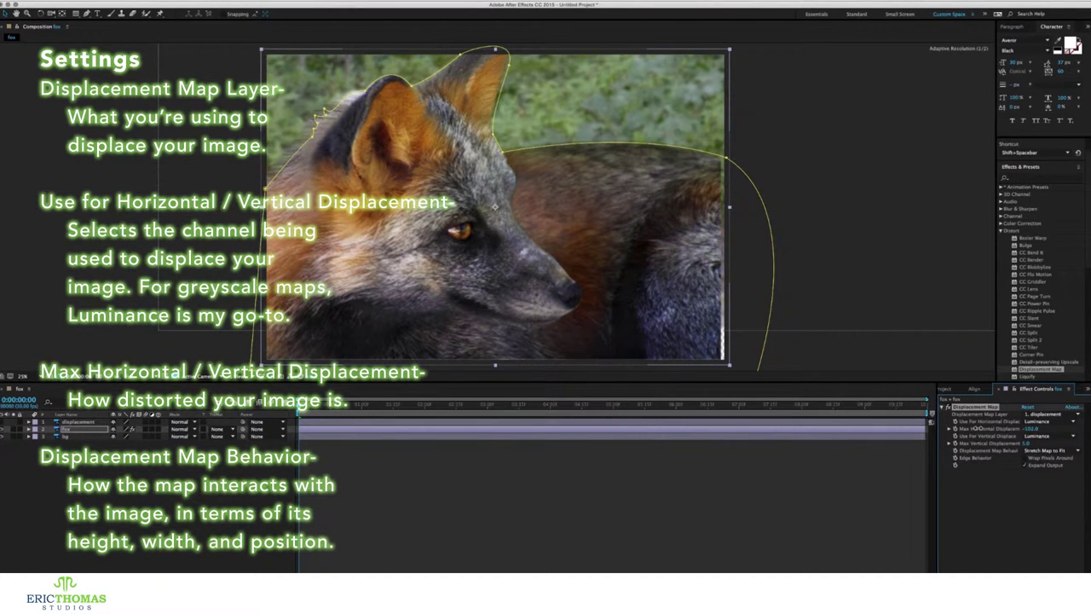
drag(980, 428, 987, 428)
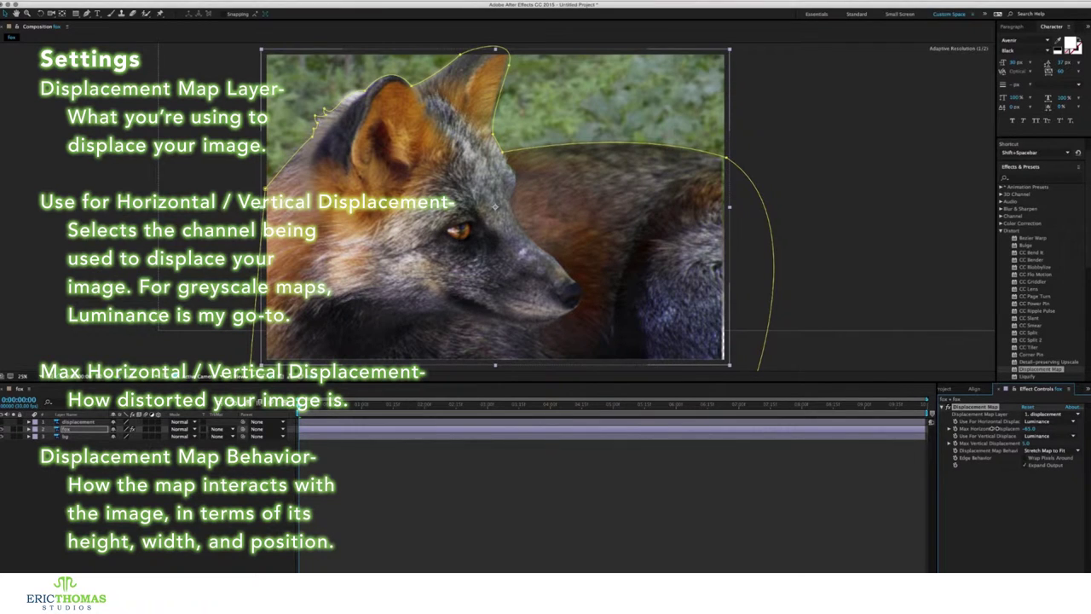
click(1026, 463)
key(End)
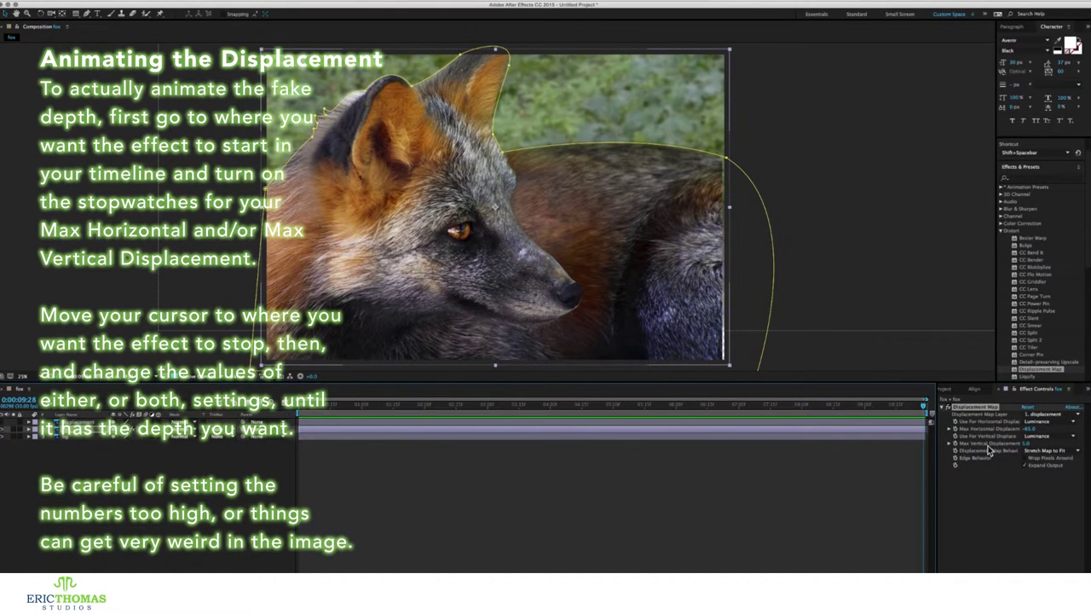
- Keyframe the end of the comp at -65.0 horizontal and 42.0 vertical displacement
click(955, 430)
drag(1028, 444, 1068, 446)
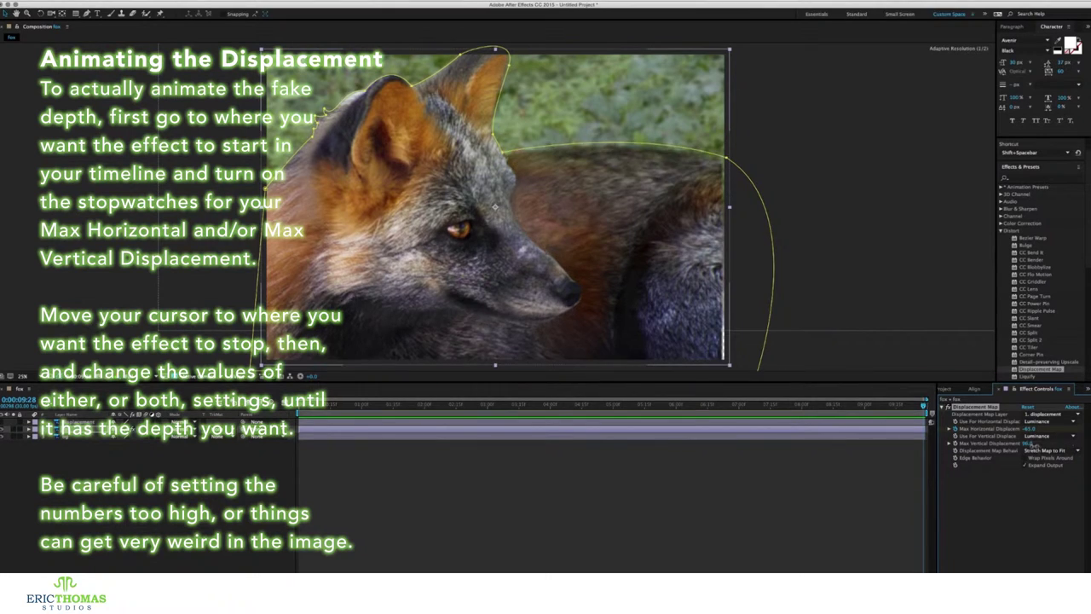
drag(1068, 447, 1029, 444)
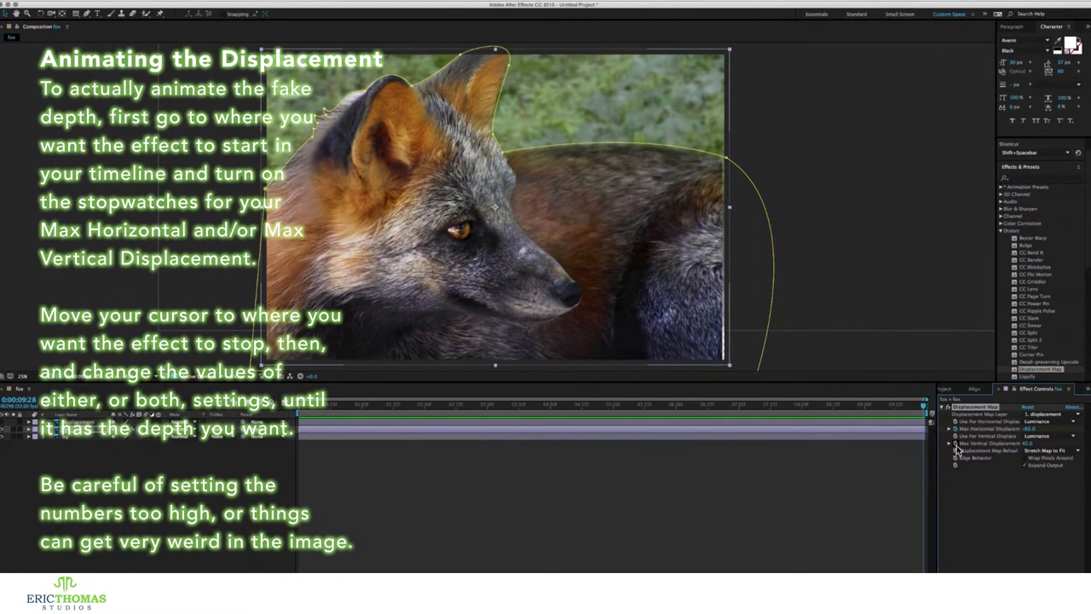
- Keyframe both displacement values at 0 at 0:00:00:00 and scrub to check the motion
click(303, 410)
click(1030, 428)
key(Return)
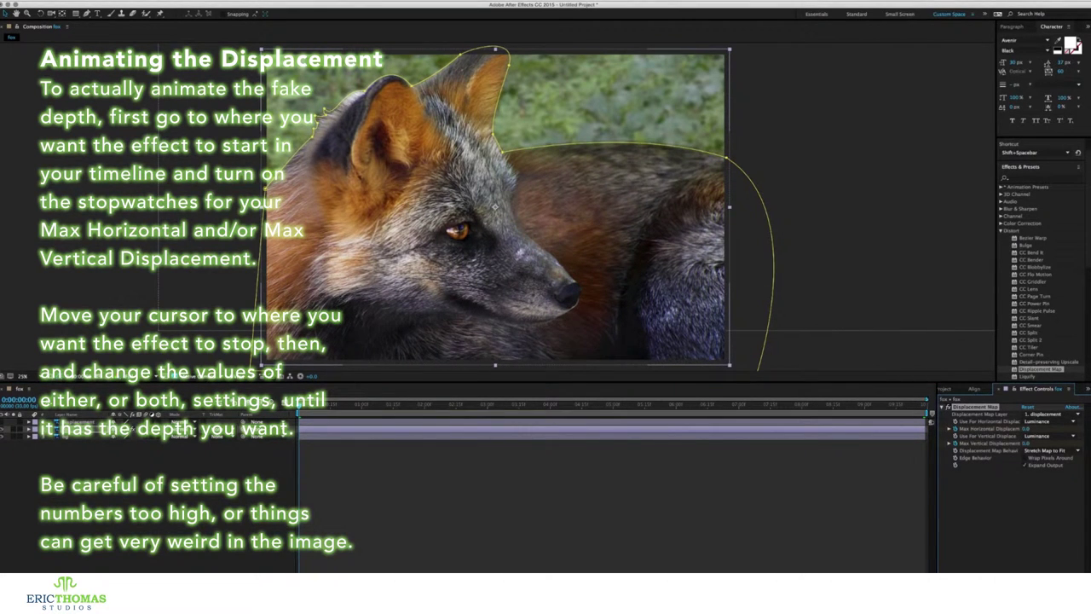
mouse_move(300, 412)
mouse_down()
mouse_move(377, 408)
mouse_move(300, 409)
mouse_up()
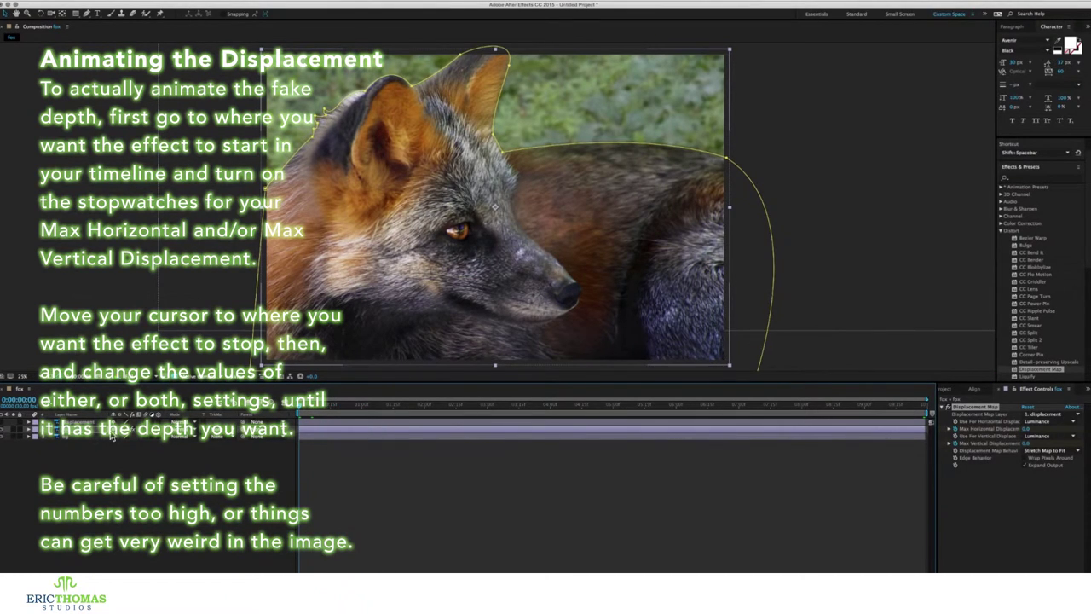
click(85, 438)
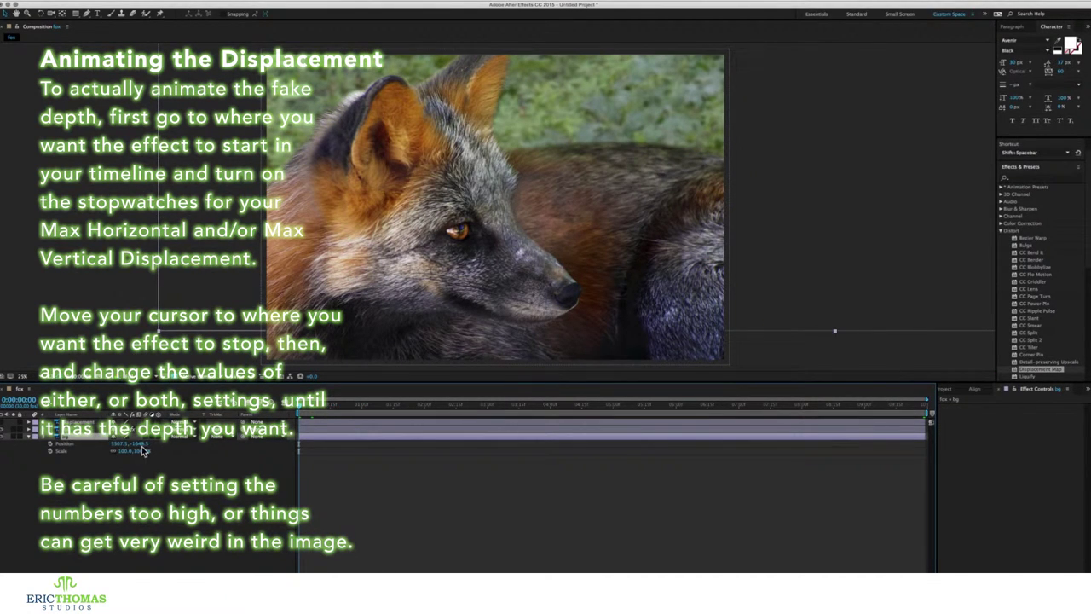
- Keyframe the bg layer's Position with a shifted end value, then preview the parallax move
click(49, 445)
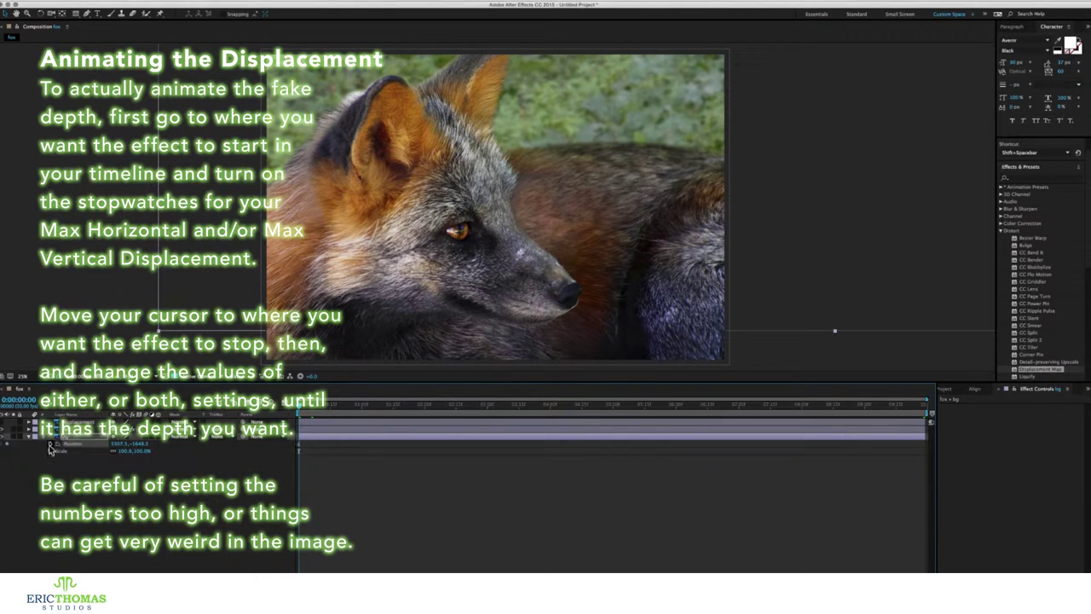
drag(906, 403, 941, 410)
drag(139, 450, 128, 450)
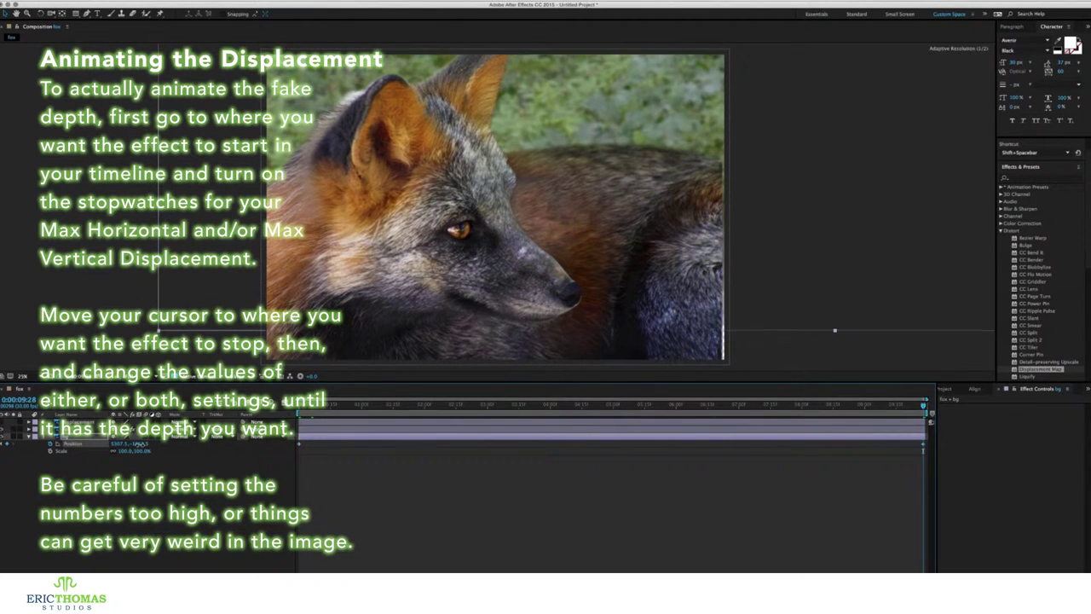
mouse_move(925, 403)
mouse_down()
mouse_move(910, 409)
mouse_move(924, 403)
mouse_up()
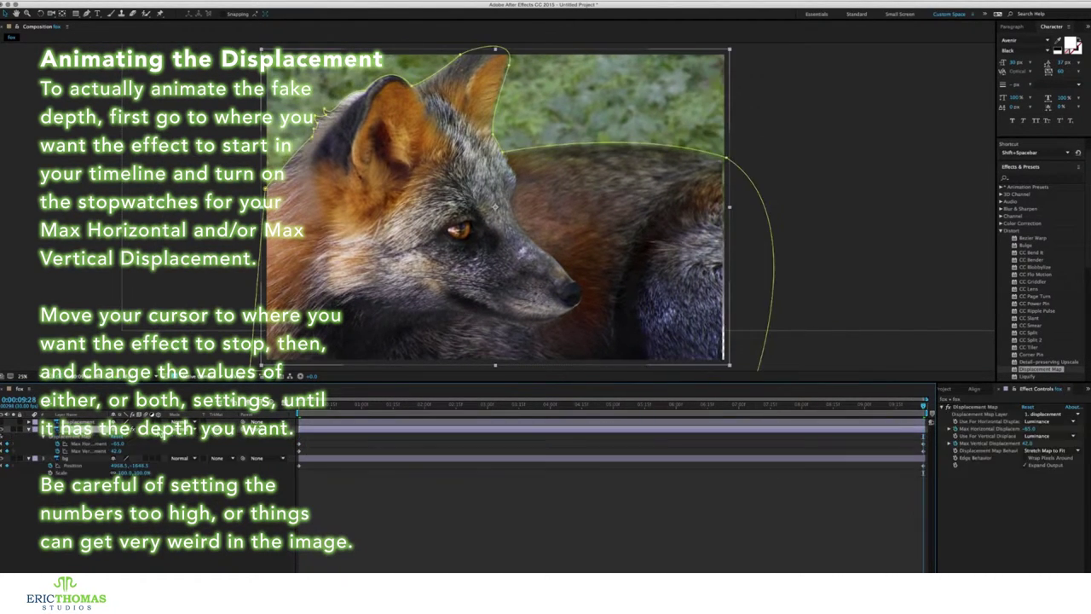
key(space)
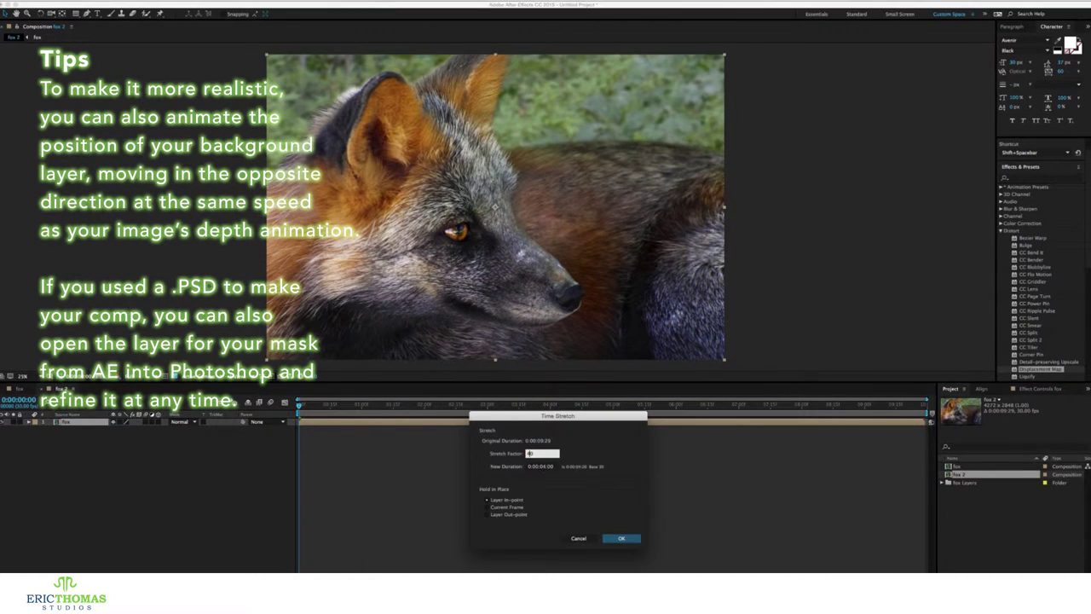
- Confirm the Time Stretch of the fox layer to a 0:00:04:00 duration
key(Return)
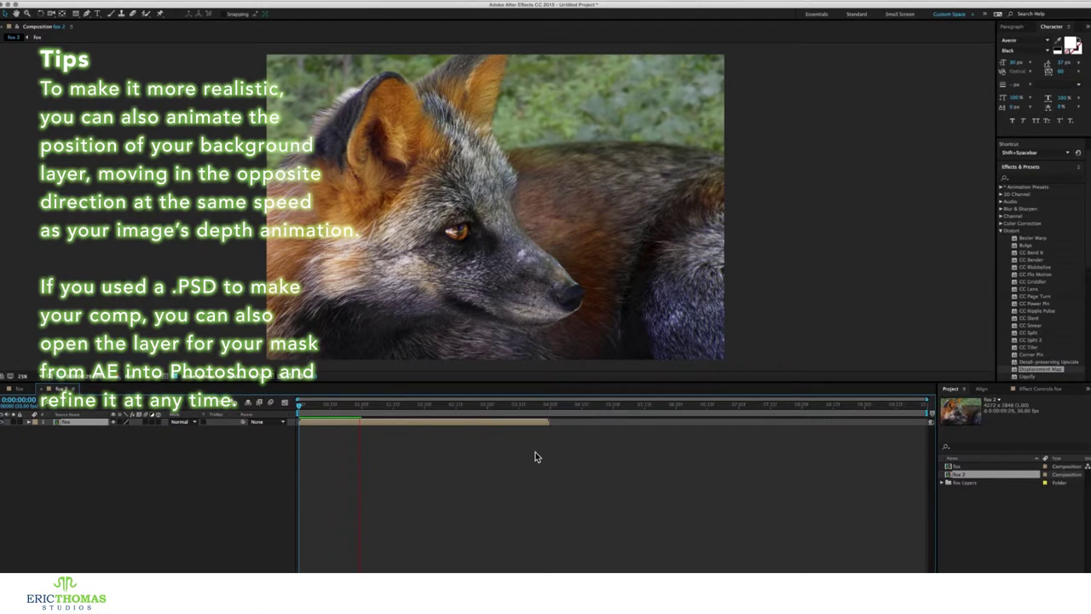